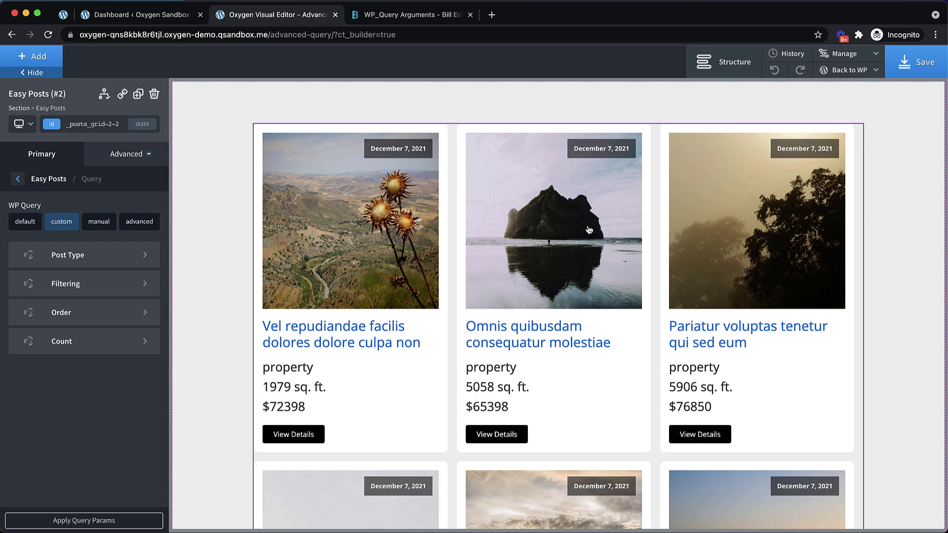
# Step: Bring up the WP_Query Arguments reference page showing the tax_query taxonomy parameters
pyautogui.click(417, 15)
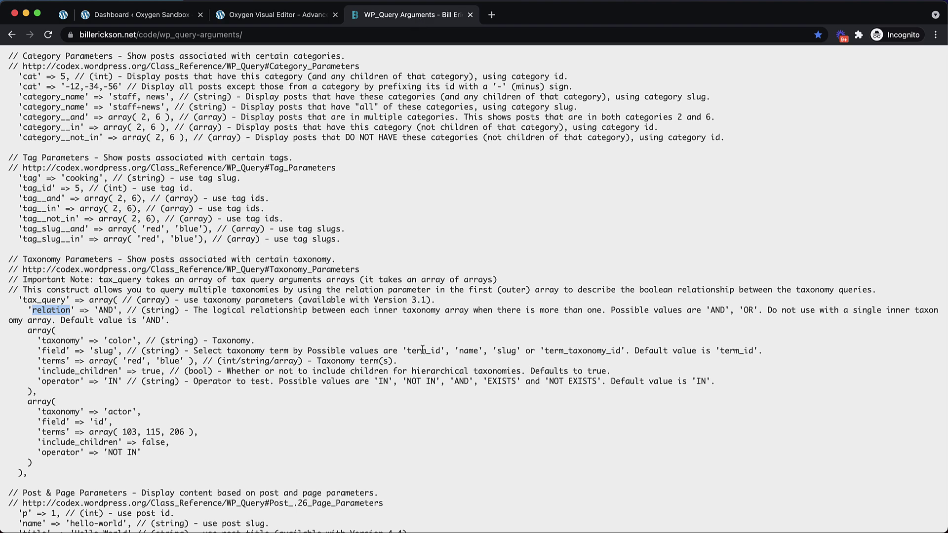
pyautogui.scroll(15, 422, 350)
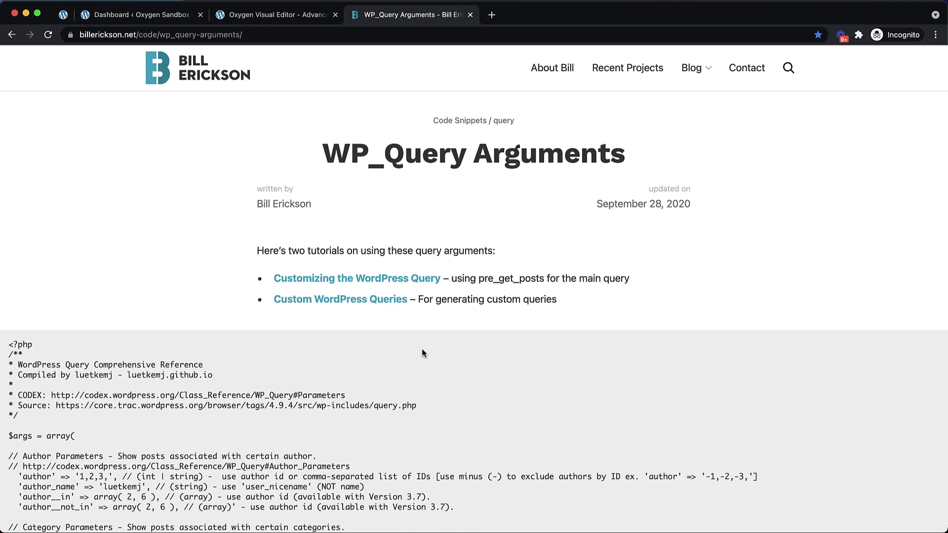
pyautogui.scroll(-4, 422, 349)
pyautogui.scroll(-4, 422, 348)
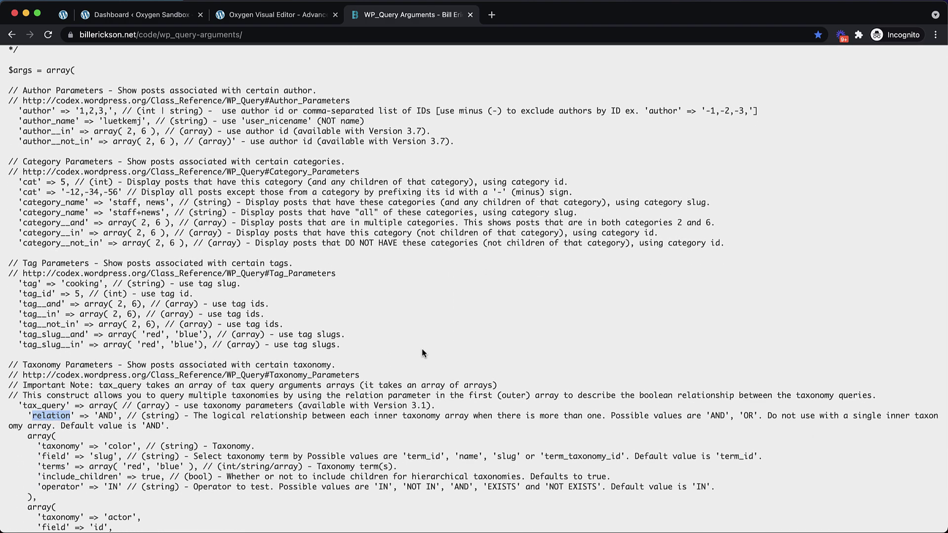
pyautogui.scroll(-15, 422, 349)
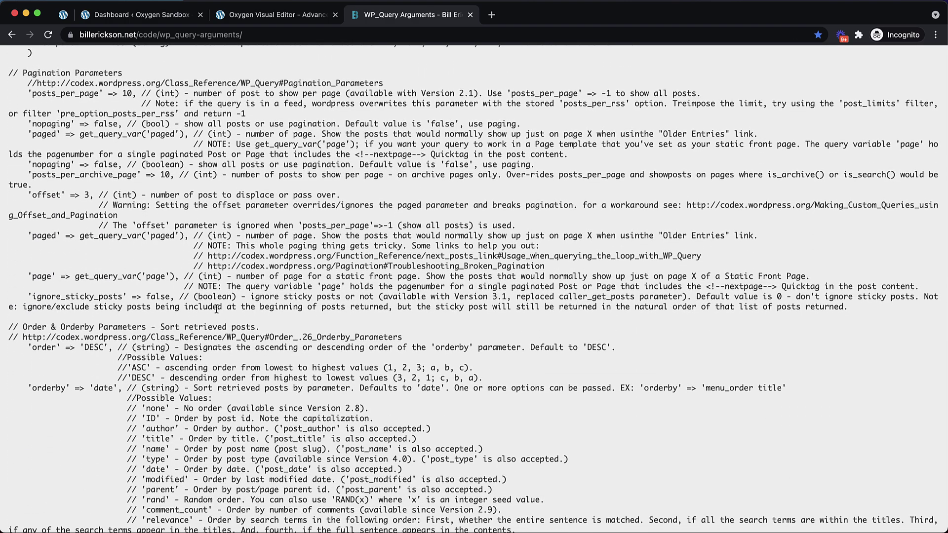
pyautogui.press('Home')
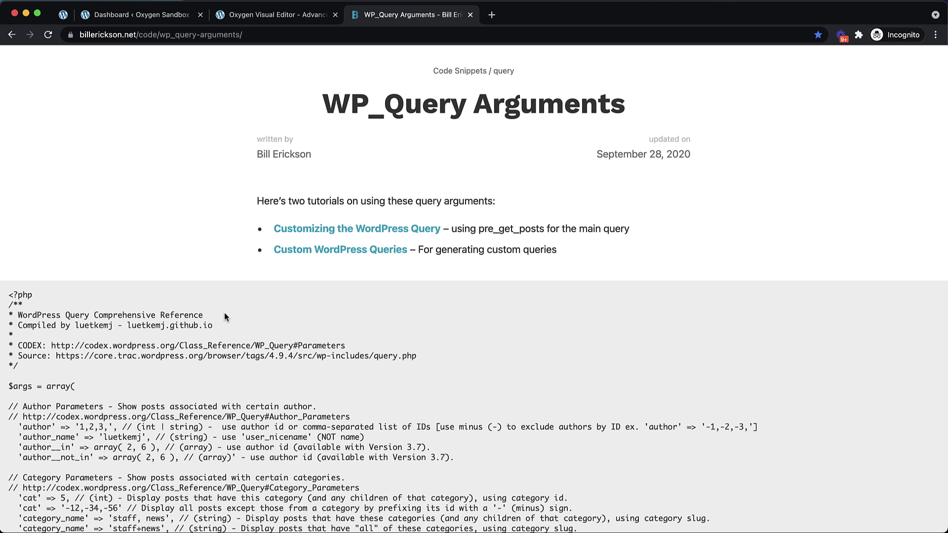
# Step: Back in Oxygen, set the Easy Posts WP Query to advanced and open the empty Advanced Query dialog
pyautogui.click(288, 16)
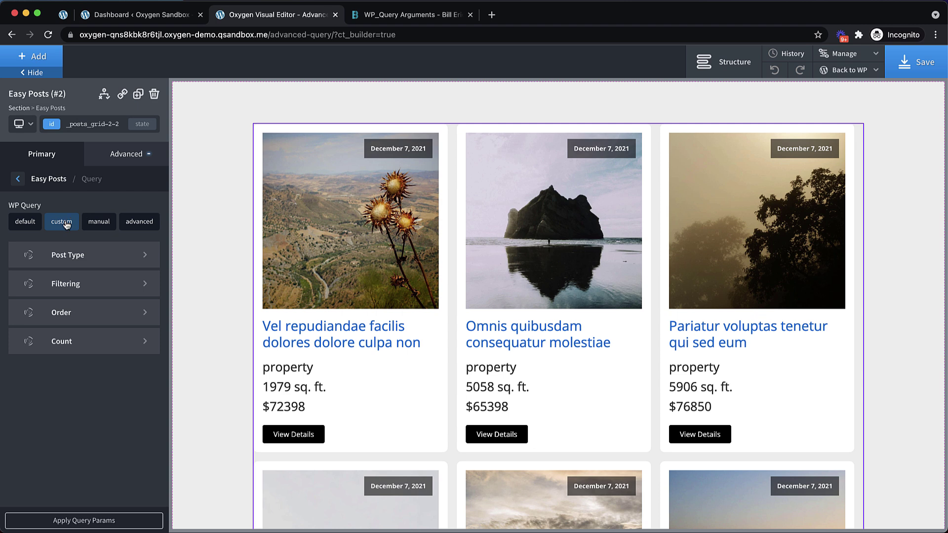
pyautogui.click(143, 224)
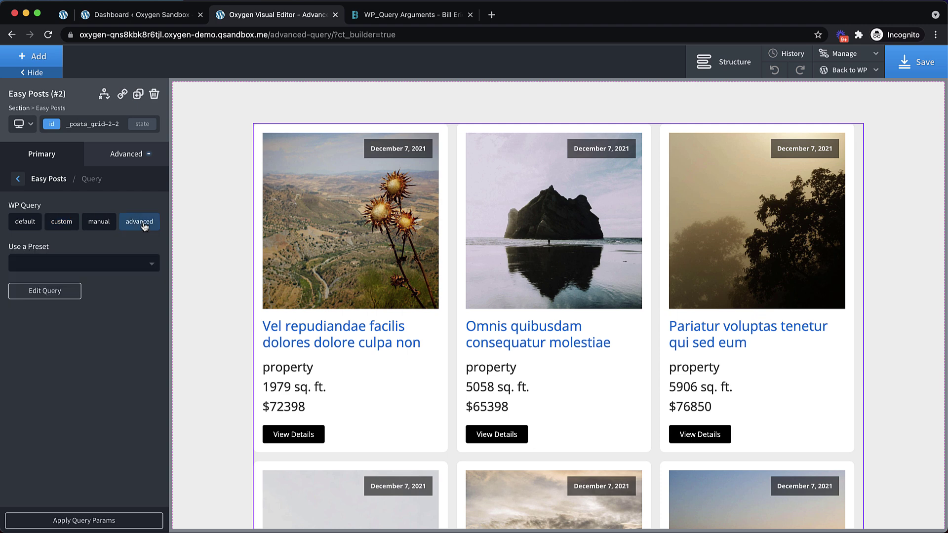
pyautogui.click(46, 297)
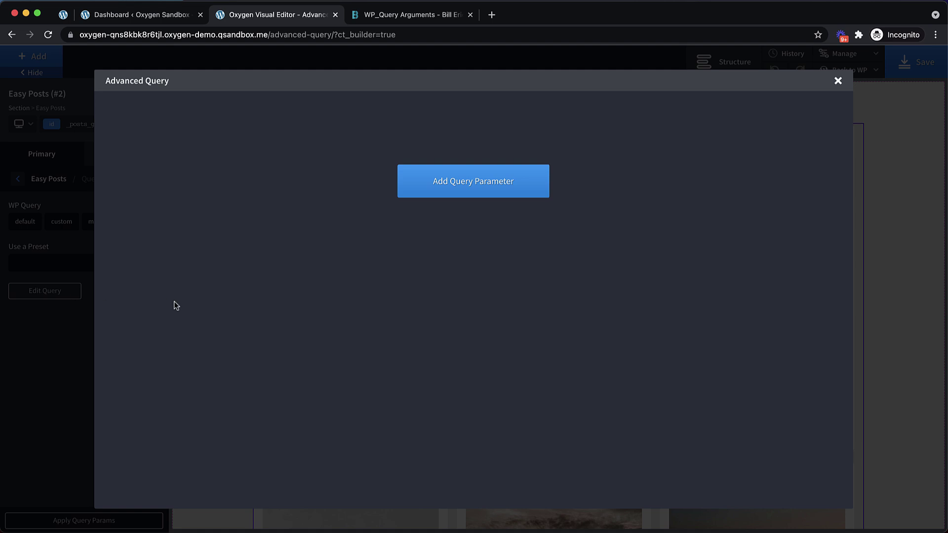
# Step: Add a first query parameter, choose post_type from the list, and give it the value property
pyautogui.click(472, 185)
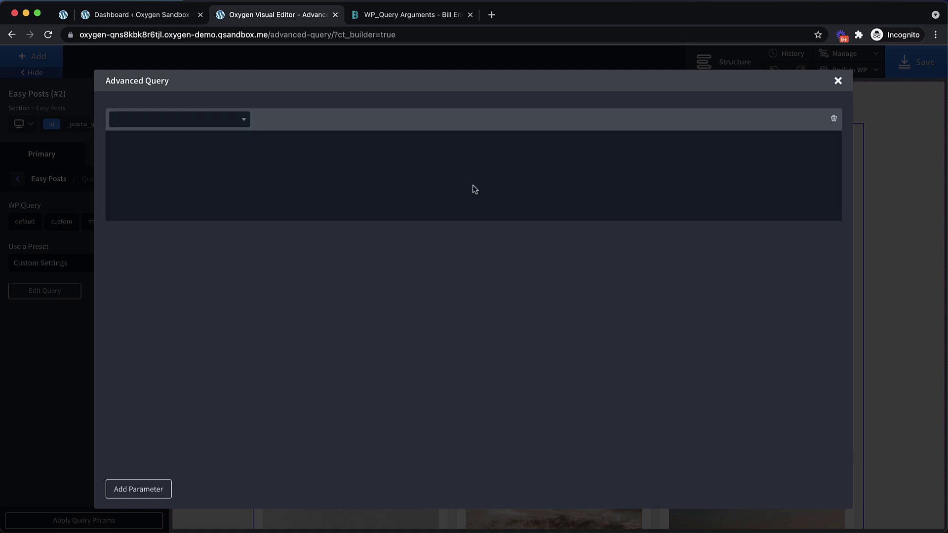
pyautogui.click(244, 121)
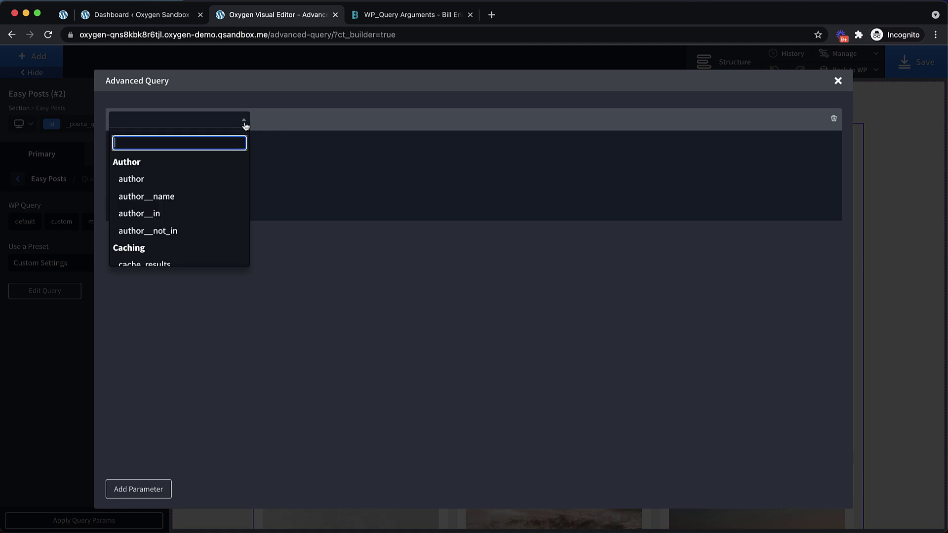
pyautogui.scroll(-4, 200, 169)
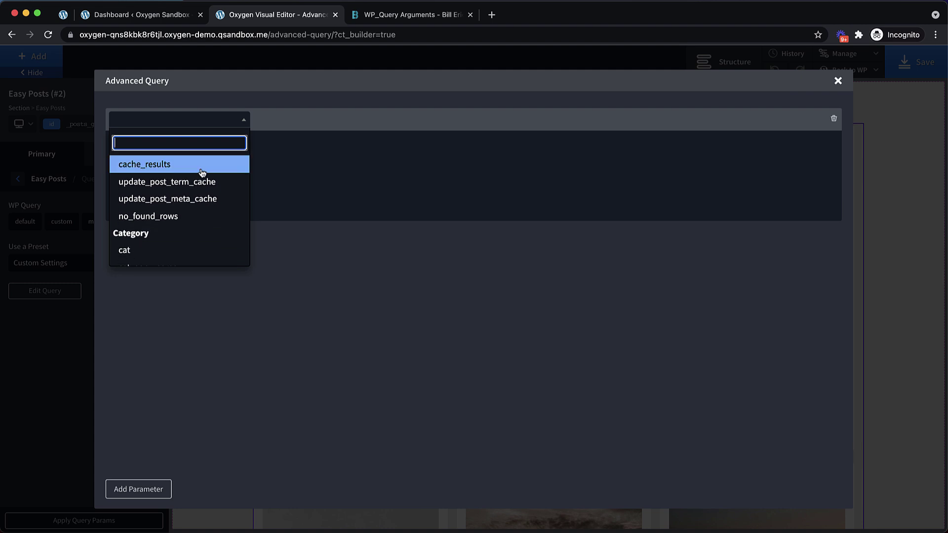
pyautogui.scroll(-3, 201, 171)
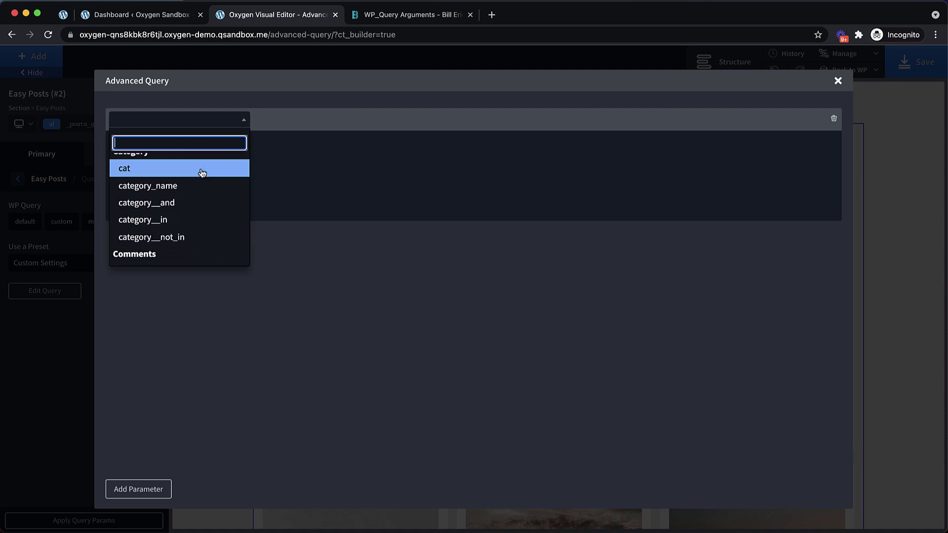
pyautogui.scroll(-4, 202, 172)
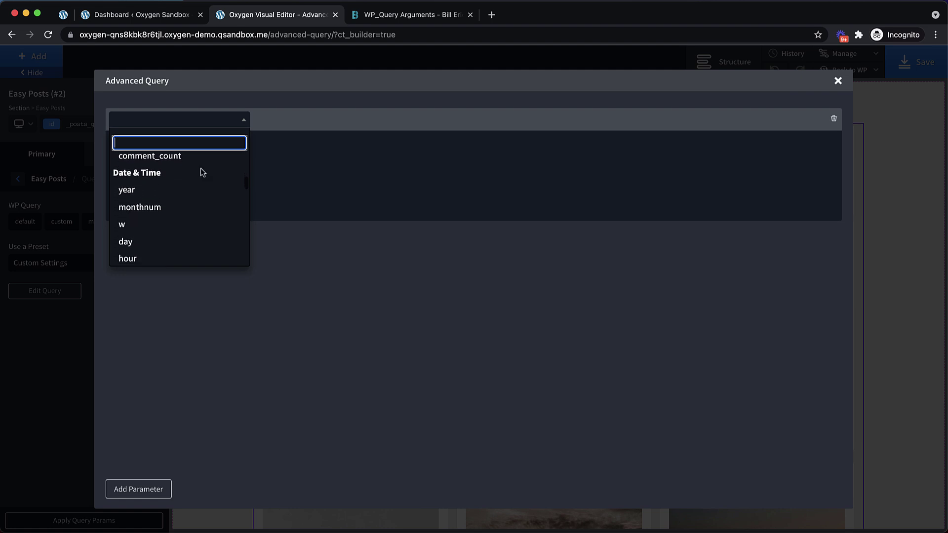
pyautogui.scroll(-8, 201, 172)
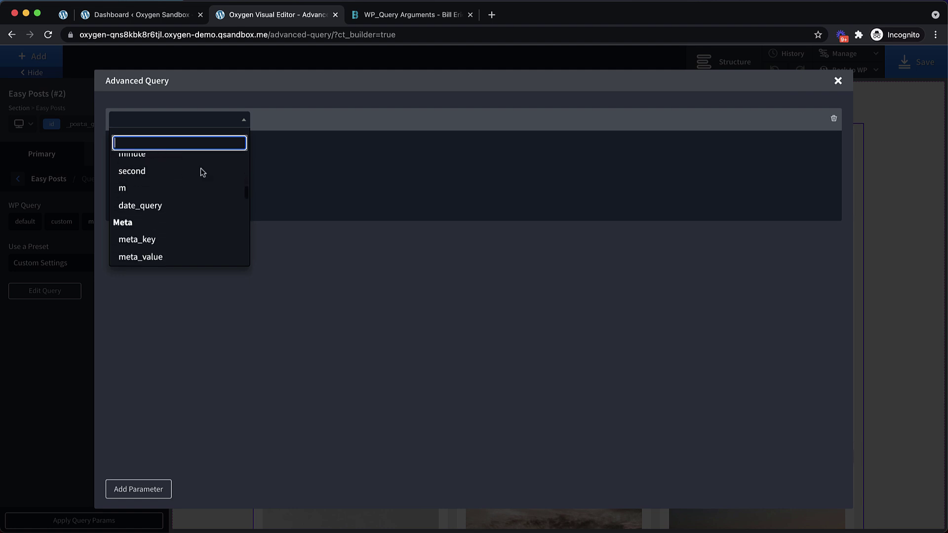
pyautogui.scroll(-3, 202, 172)
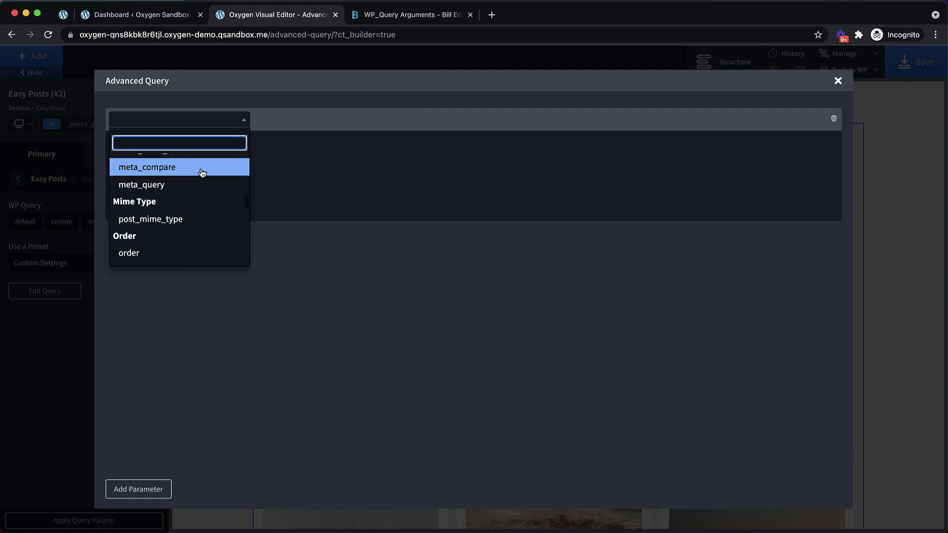
pyautogui.scroll(-6, 202, 172)
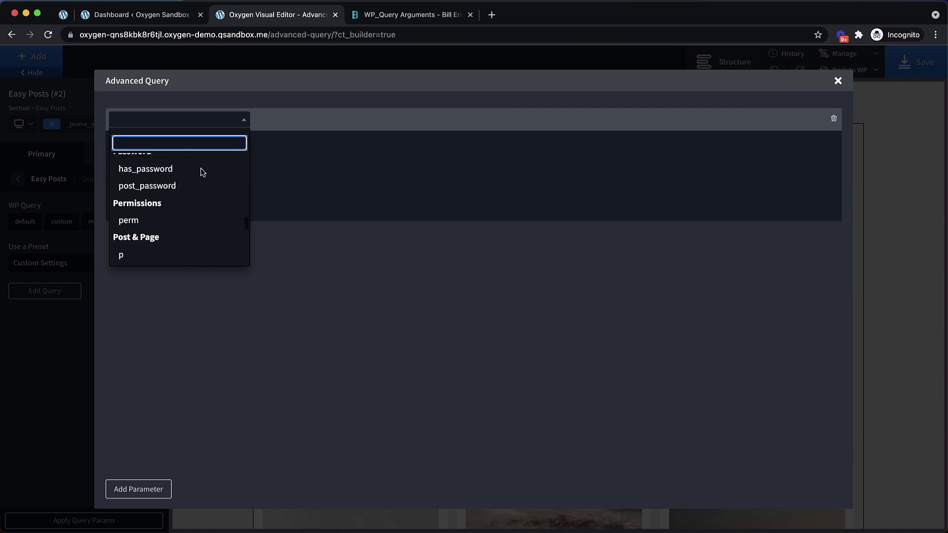
pyautogui.scroll(-10, 202, 172)
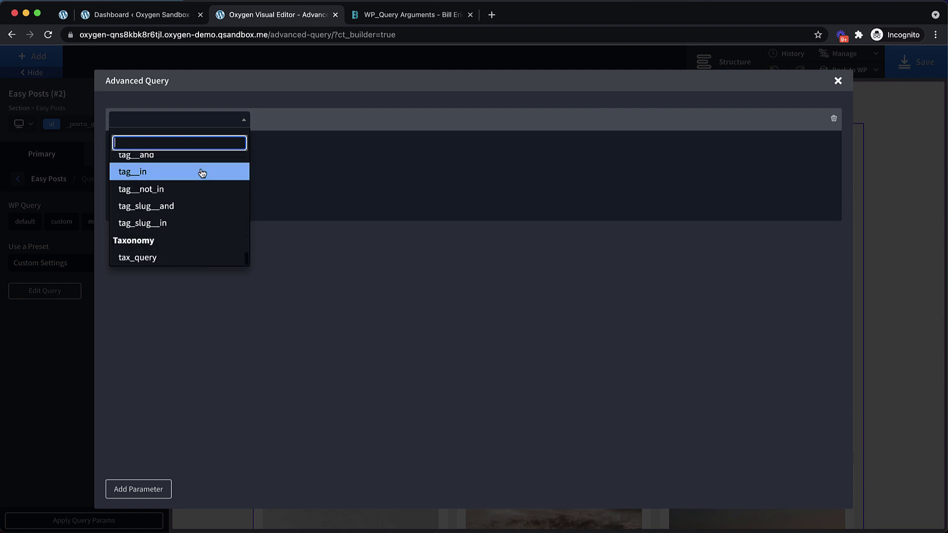
pyautogui.scroll(20, 202, 172)
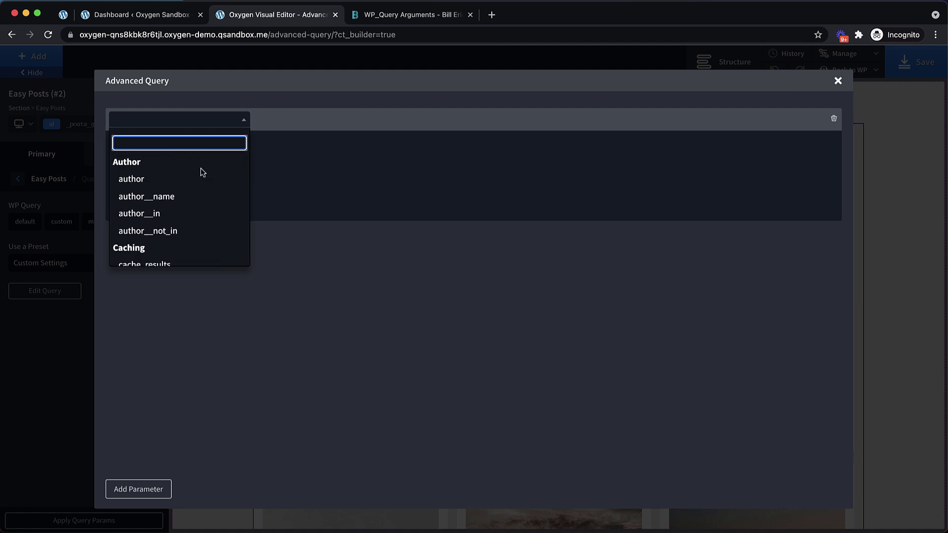
pyautogui.write('post_type')
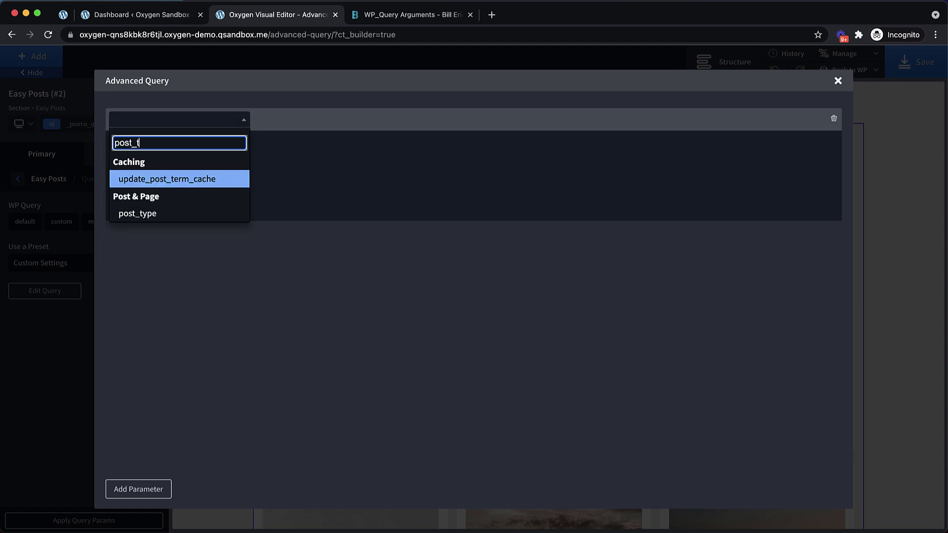
pyautogui.click(169, 178)
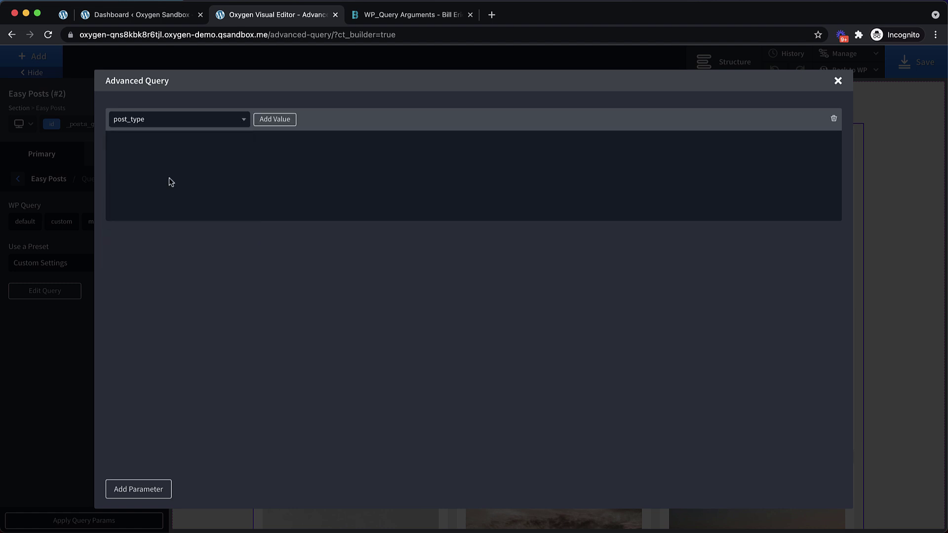
pyautogui.click(274, 120)
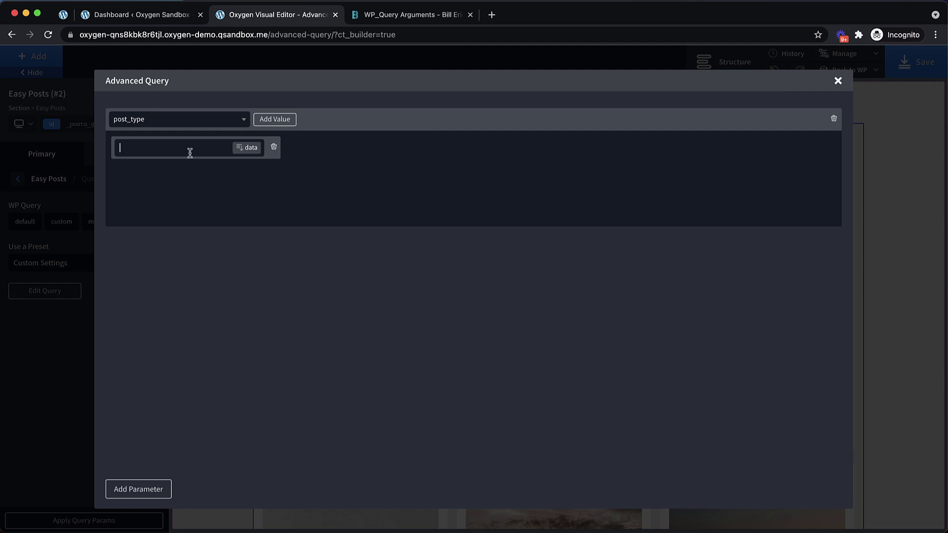
pyautogui.write('property')
# Step: Add a second query parameter, meta_query, holding an array entry
pyautogui.click(140, 490)
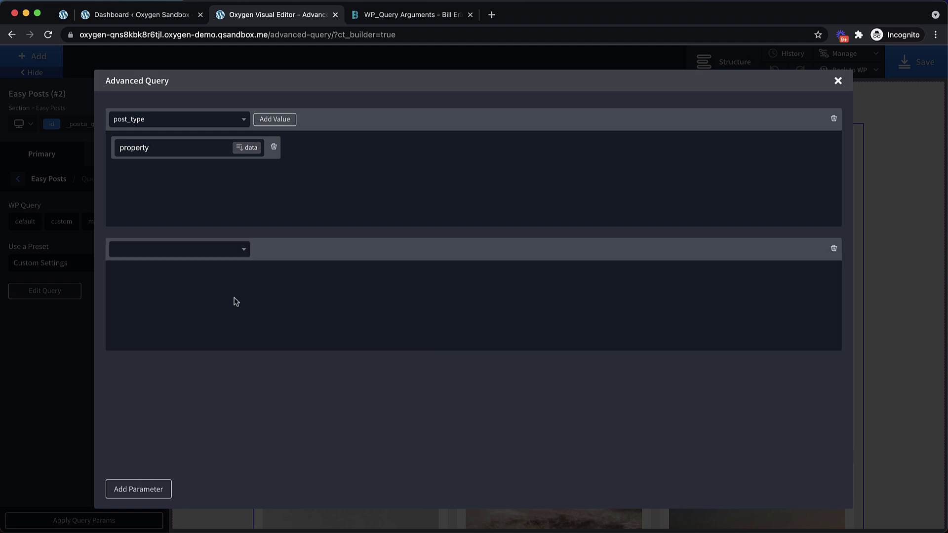
pyautogui.click(227, 255)
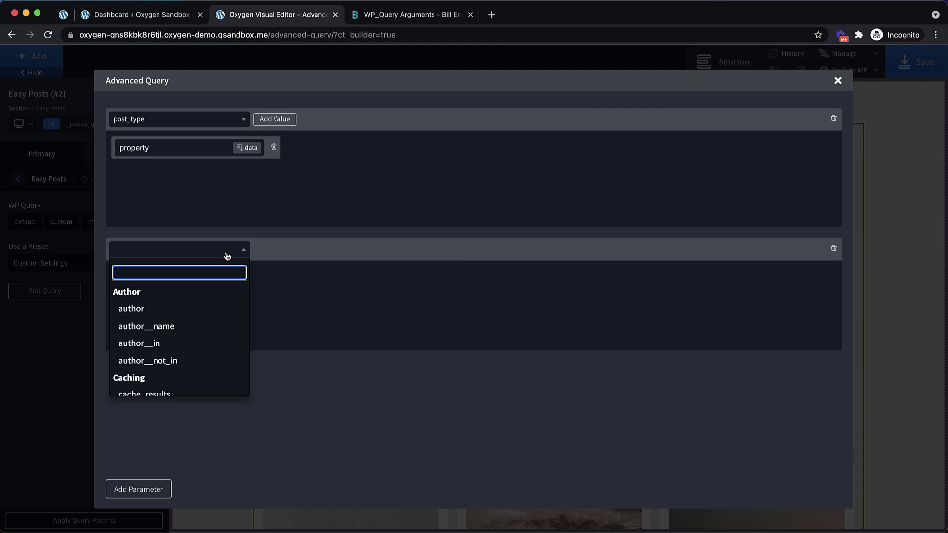
pyautogui.write('meta_query')
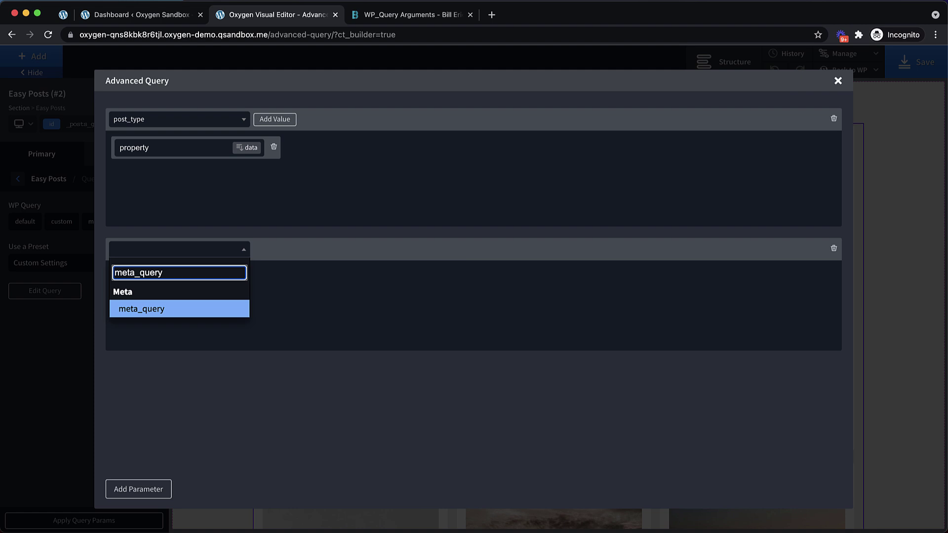
pyautogui.click(157, 310)
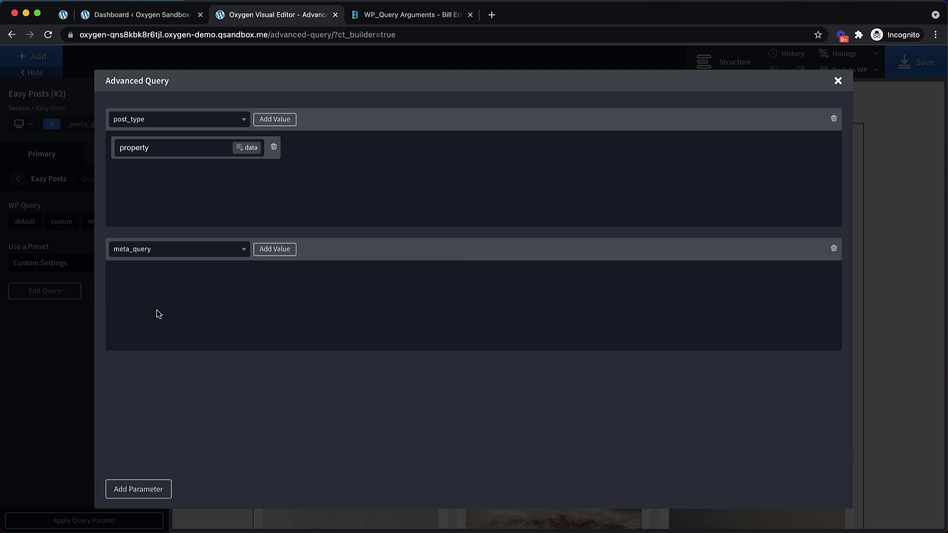
pyautogui.click(286, 252)
pyautogui.click(173, 284)
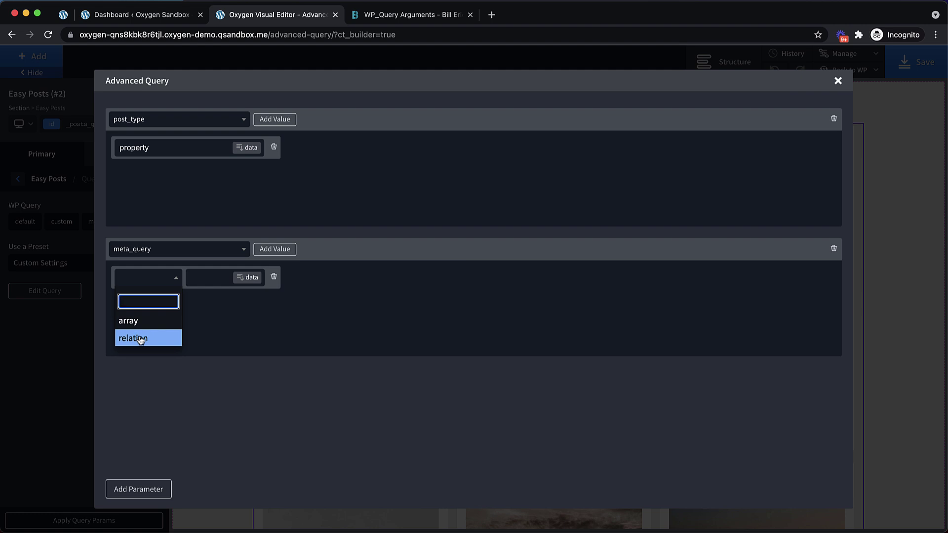
pyautogui.click(136, 321)
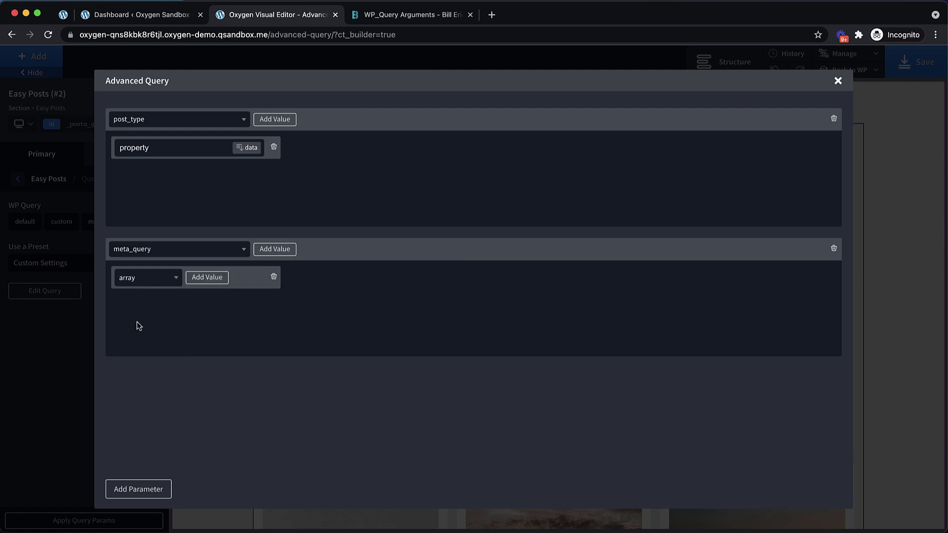
# Step: Give the meta_query array four empty key/value rows
pyautogui.click(210, 279)
pyautogui.click(210, 278)
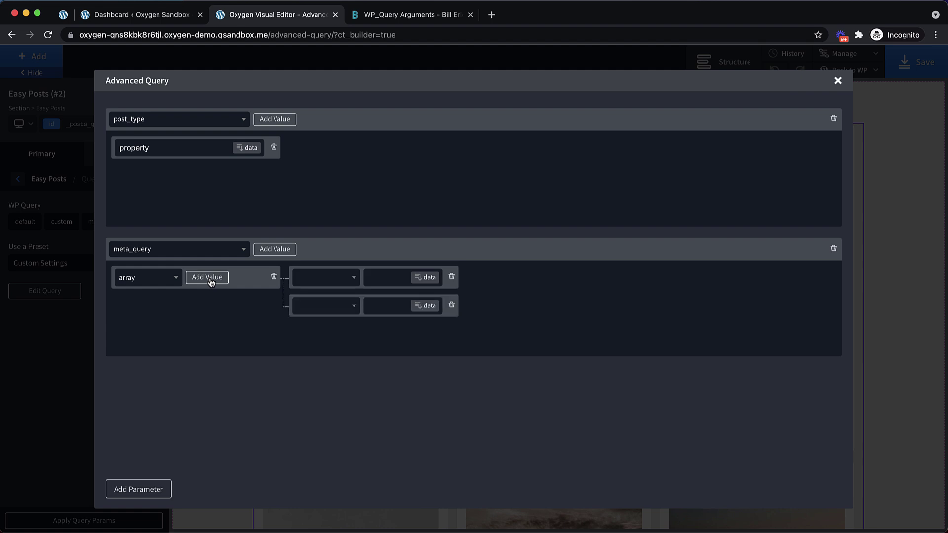
pyautogui.click(210, 279)
pyautogui.click(210, 279)
pyautogui.click(342, 280)
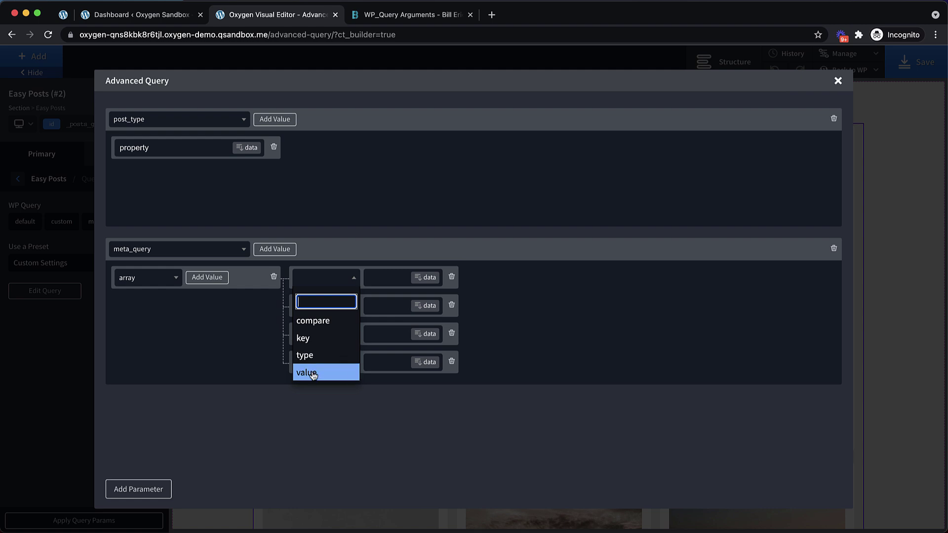
# Step: Search the WP_Query Arguments page for meta_query to study the custom field example's key entry, then return to Oxygen
pyautogui.click(414, 17)
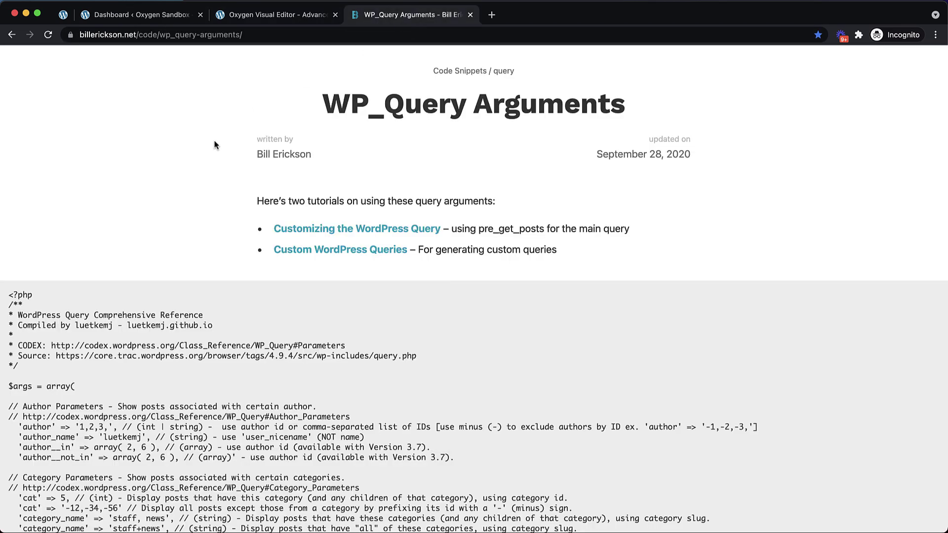
pyautogui.press('super+f')
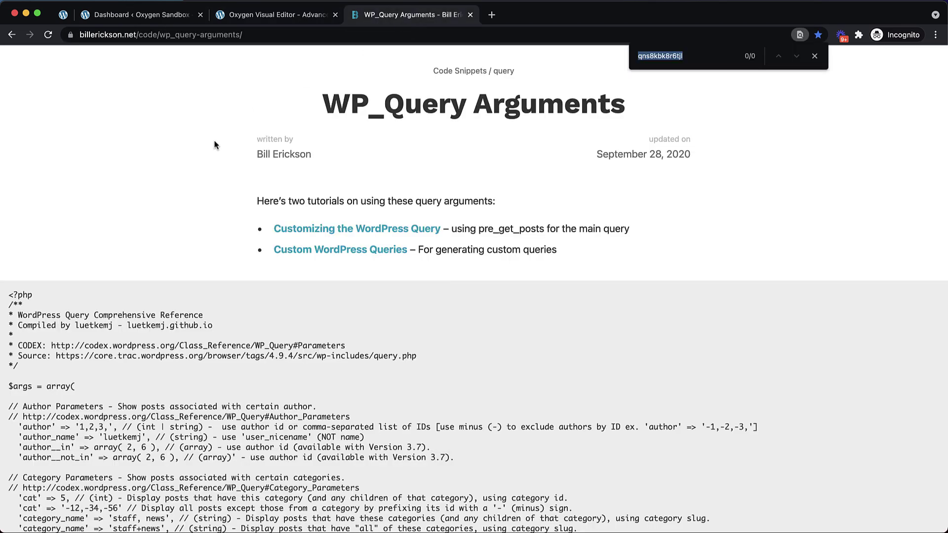
pyautogui.write('meta_query')
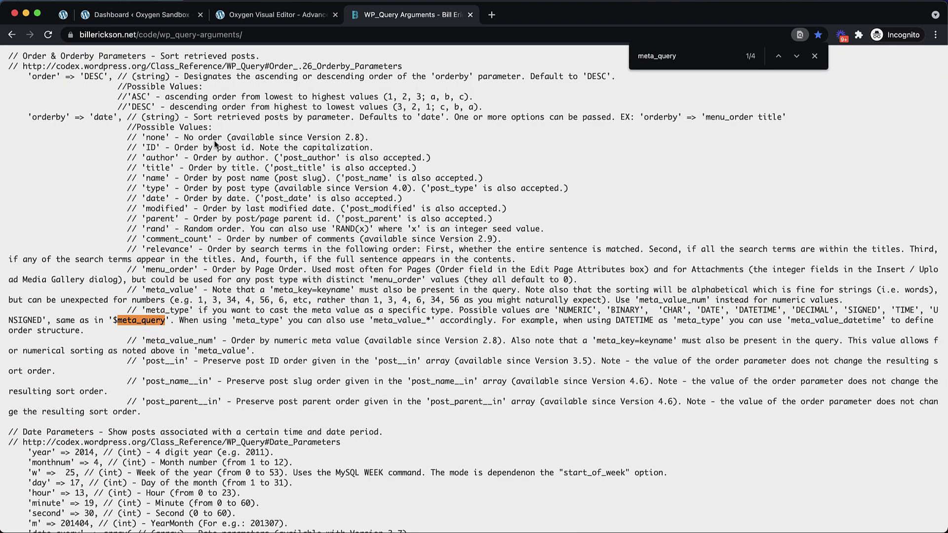
pyautogui.press('Return')
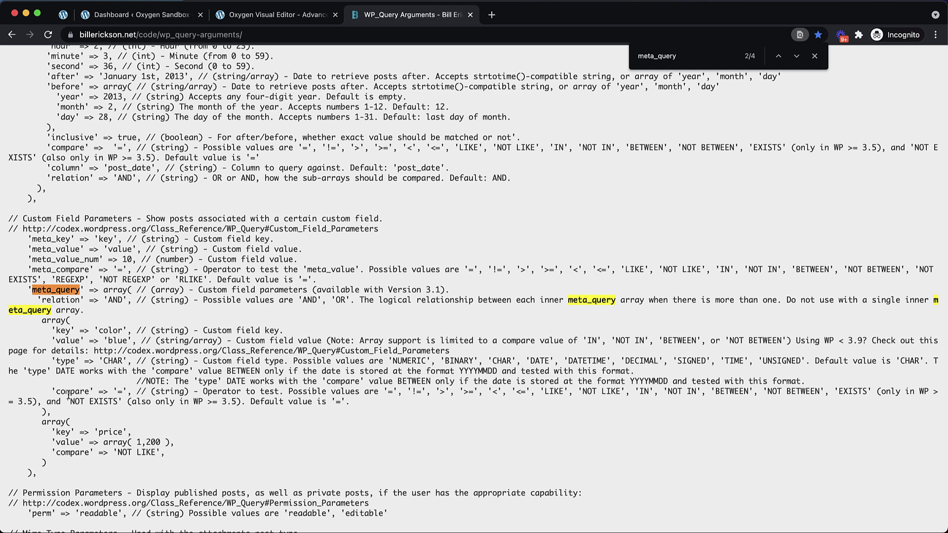
pyautogui.doubleClick(61, 330)
pyautogui.click(286, 20)
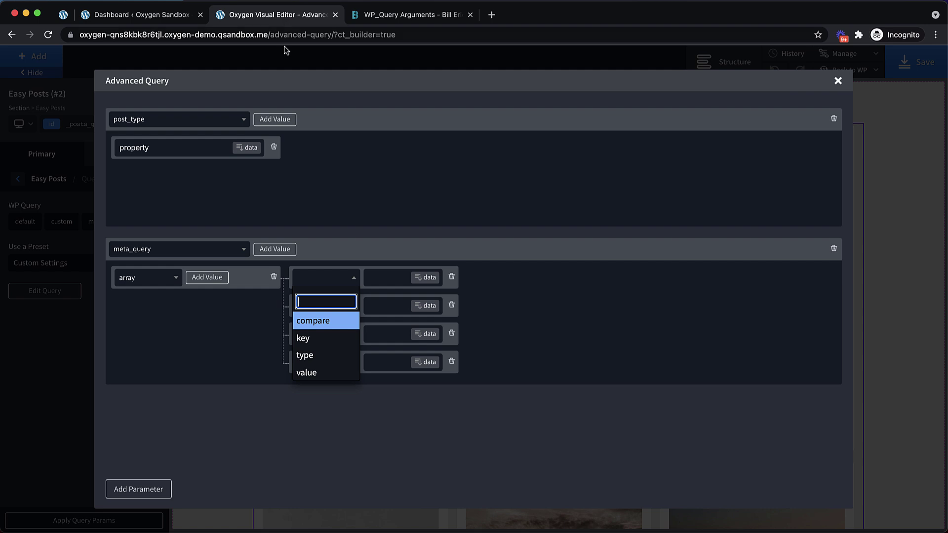
# Step: Set the first meta_query row to key with the value price, then consult the reference page
pyautogui.click(303, 338)
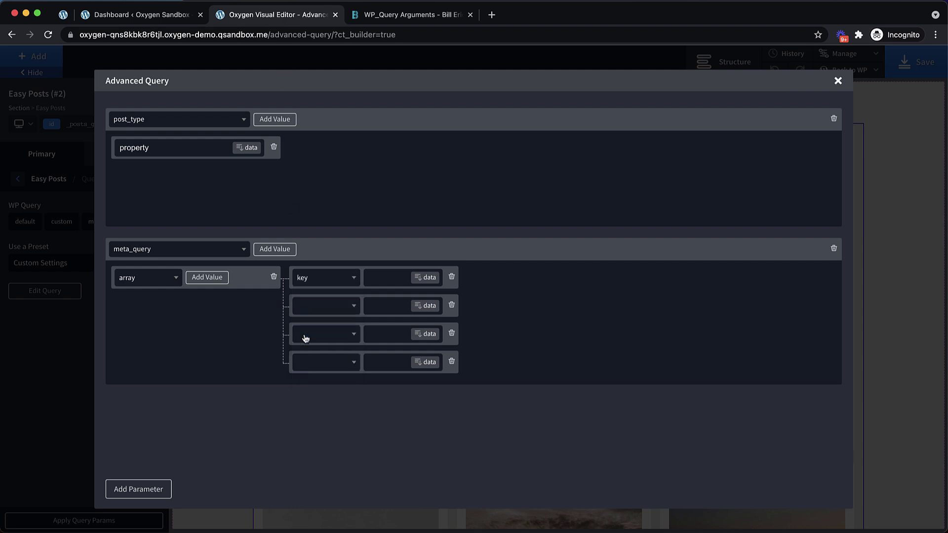
pyautogui.click(381, 279)
pyautogui.write('price')
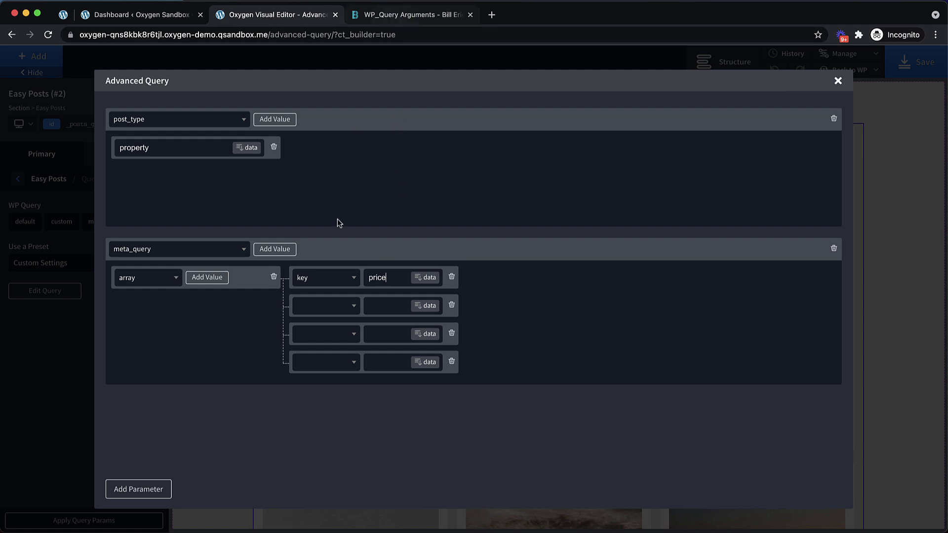
pyautogui.click(326, 308)
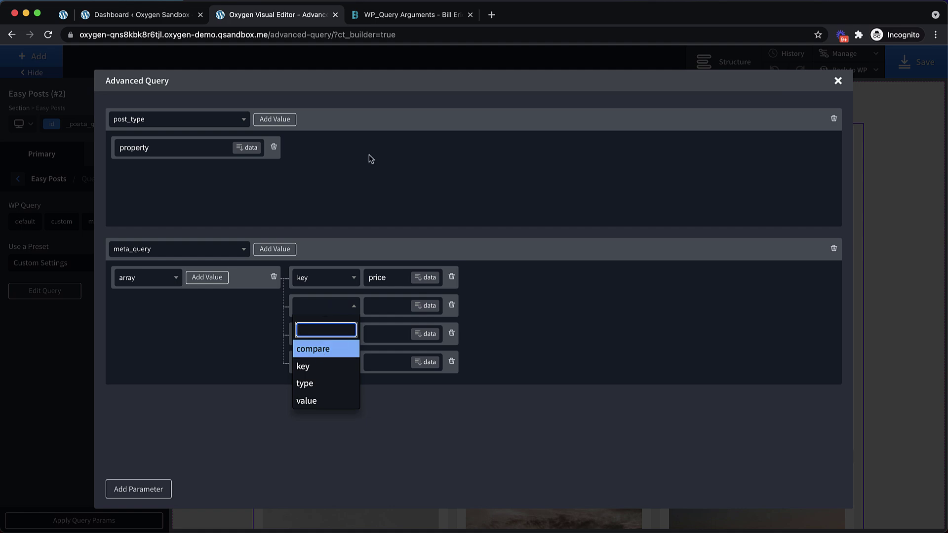
pyautogui.click(398, 16)
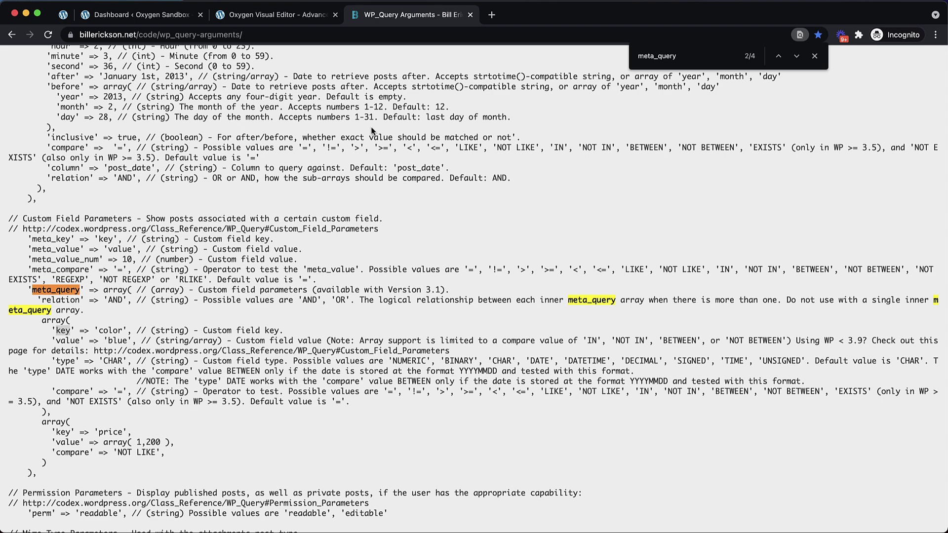
# Step: Make the second meta_query row compare with <, and the third row type
pyautogui.click(303, 18)
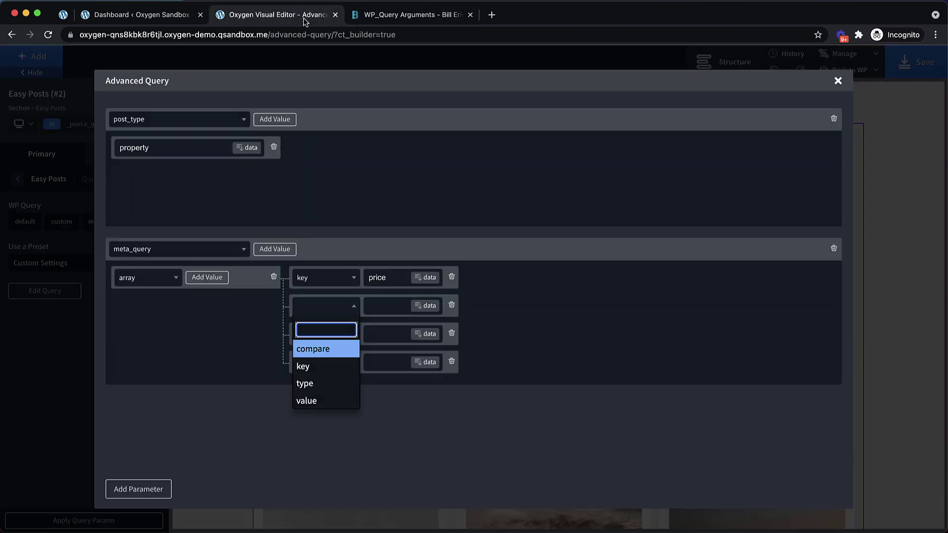
pyautogui.click(316, 349)
pyautogui.click(375, 308)
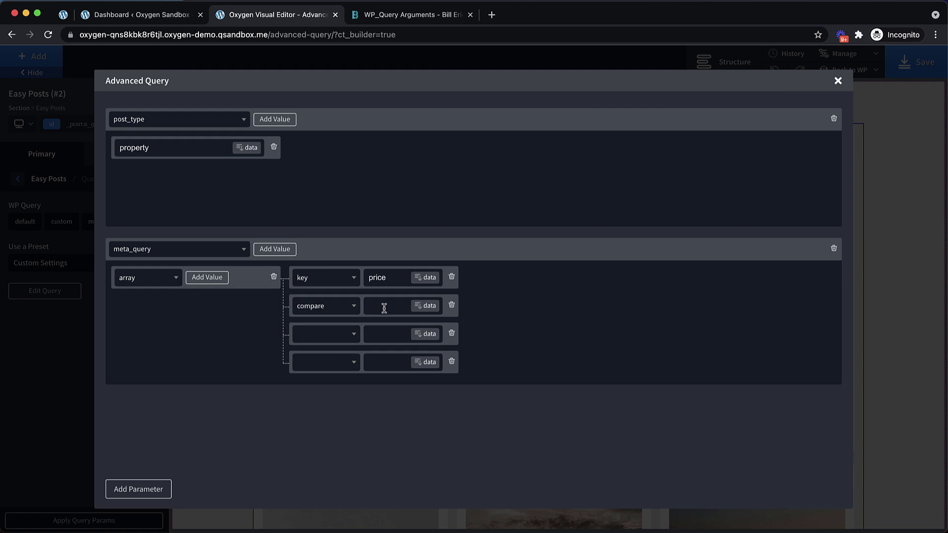
pyautogui.write('<')
pyautogui.click(329, 340)
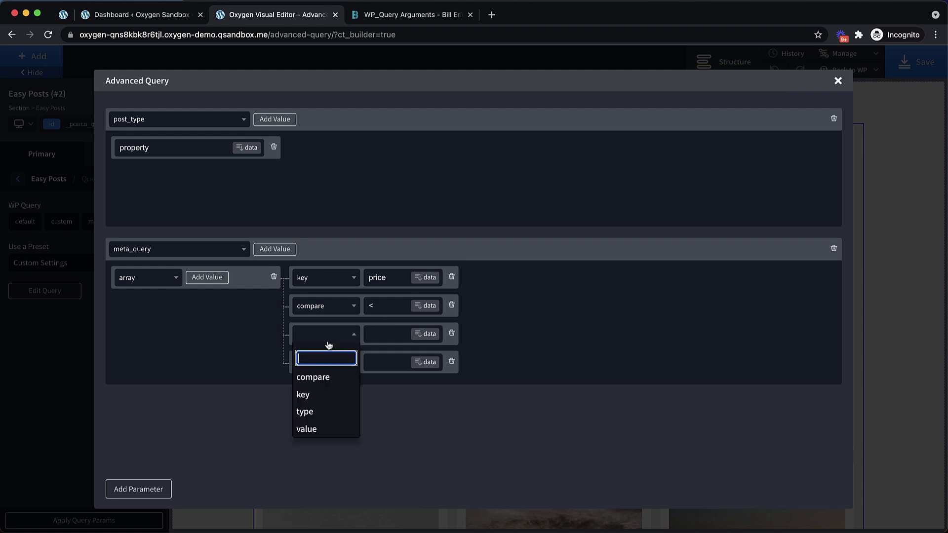
pyautogui.click(318, 411)
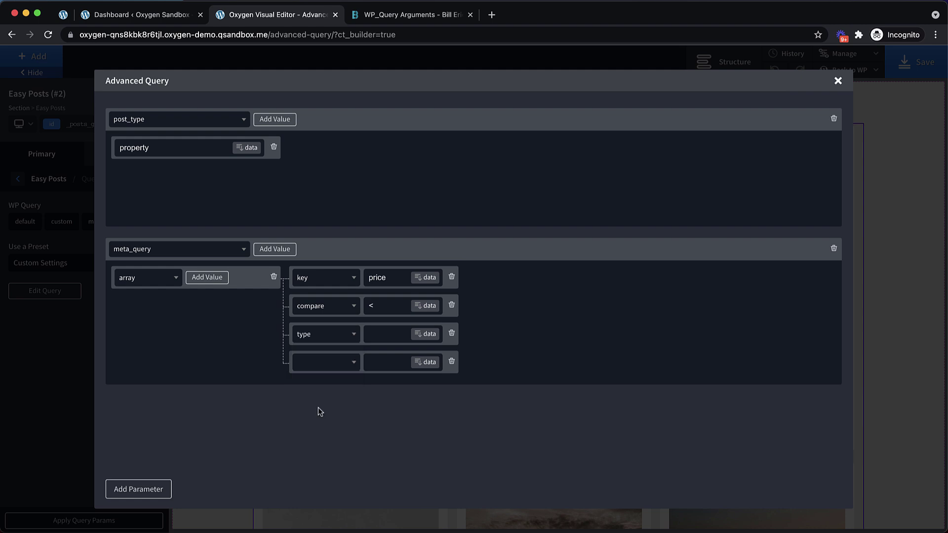
pyautogui.click(399, 15)
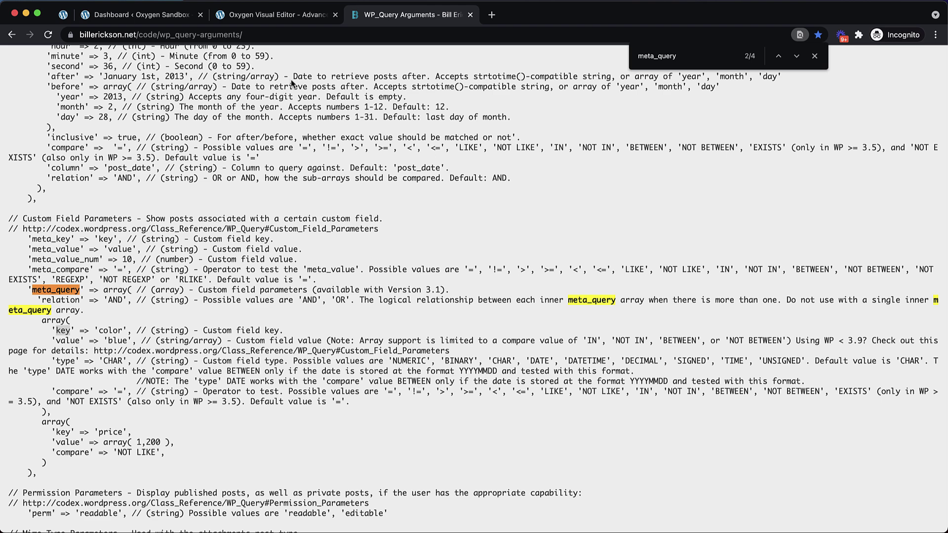
# Step: Give the type row the value NUMERIC and make the fourth row a value entry
pyautogui.click(284, 16)
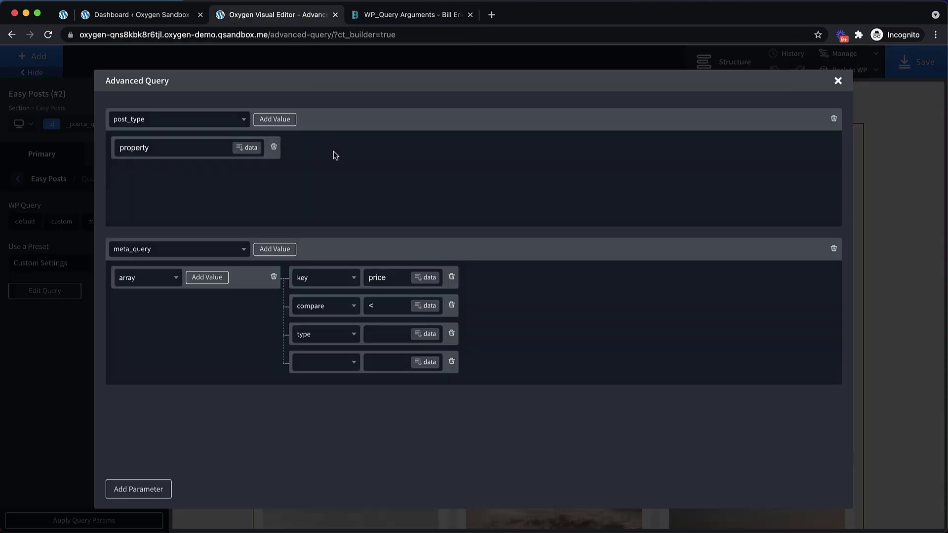
pyautogui.click(358, 335)
pyautogui.click(372, 334)
pyautogui.write('NUMERIC')
pyautogui.click(331, 368)
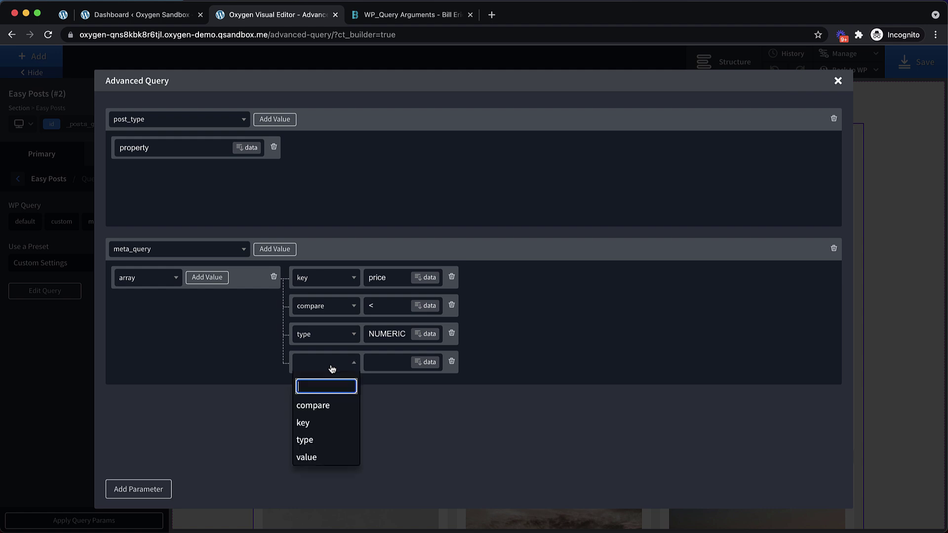
pyautogui.click(321, 458)
# Step: After rechecking the reference, set the value entry to 60000
pyautogui.click(390, 18)
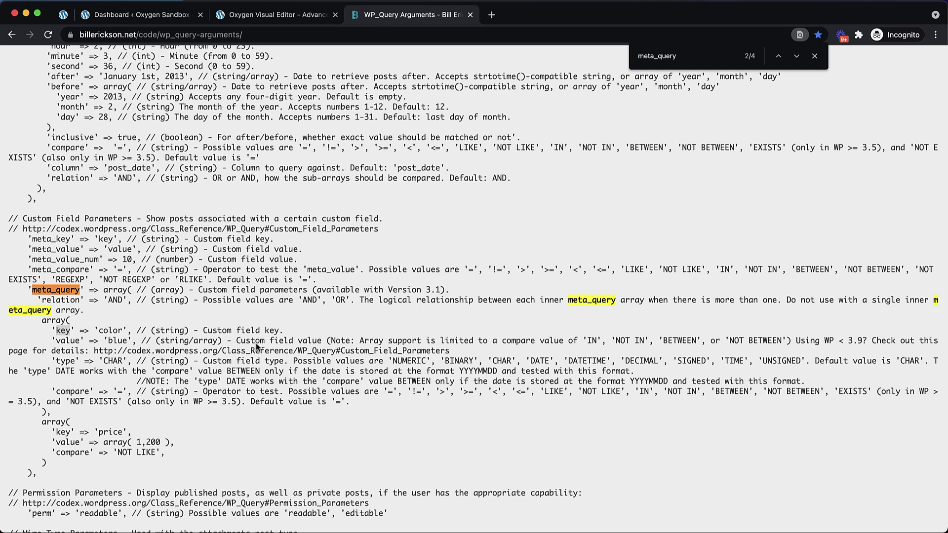
pyautogui.click(255, 17)
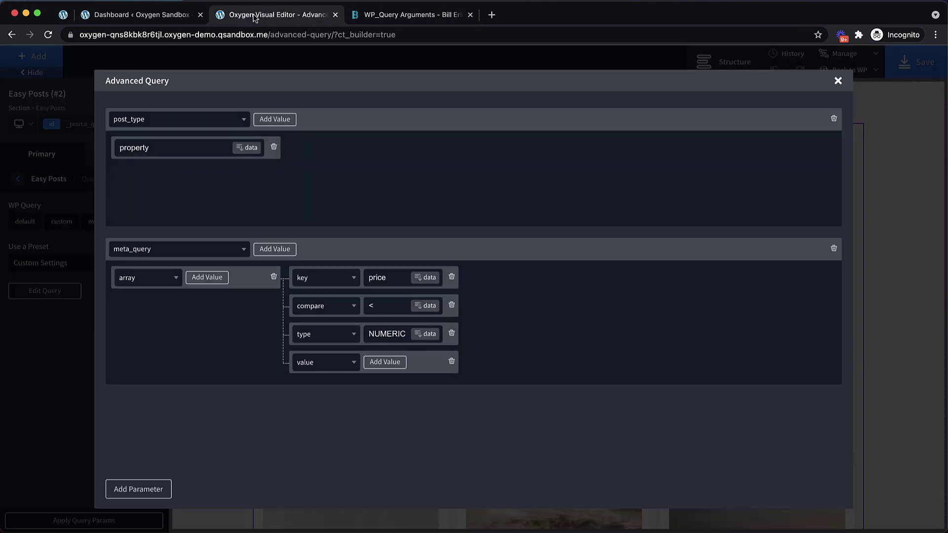
pyautogui.click(391, 365)
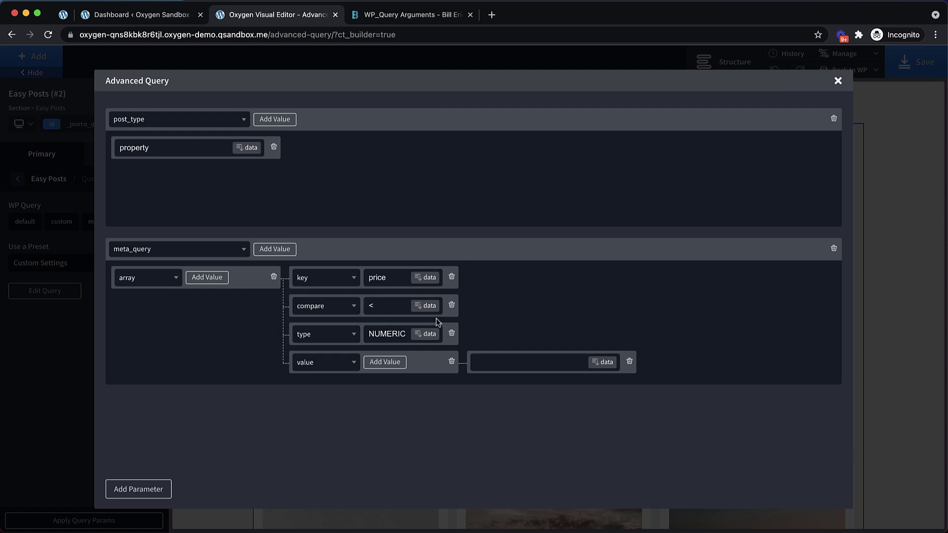
pyautogui.click(492, 366)
pyautogui.write('60000')
# Step: Close the query editor and apply the price < 60000 query to the posts grid
pyautogui.click(839, 82)
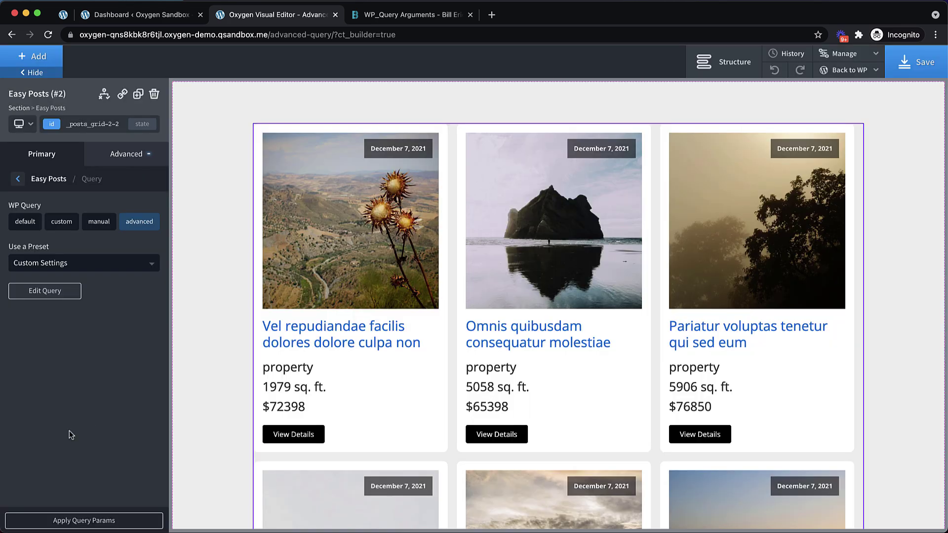
pyautogui.click(94, 522)
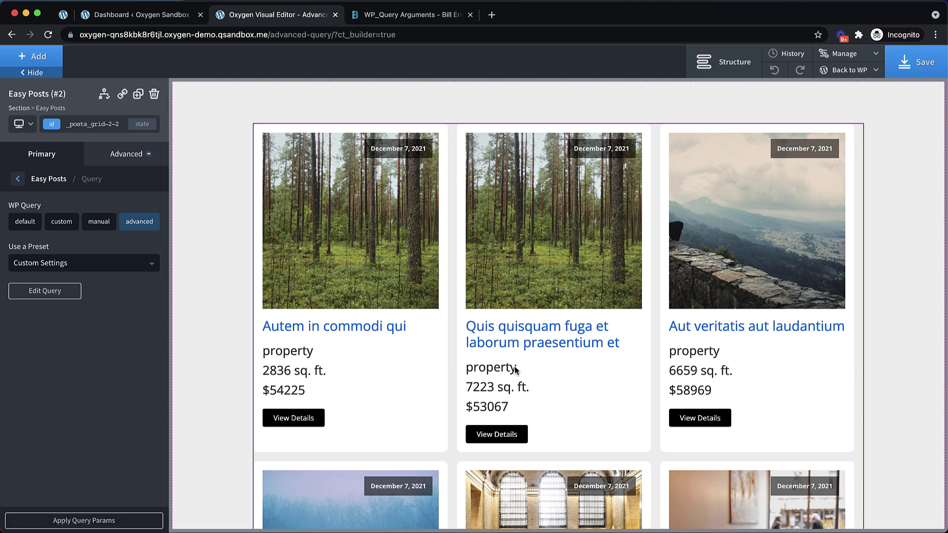
pyautogui.scroll(-6, 520, 367)
pyautogui.scroll(6, 519, 368)
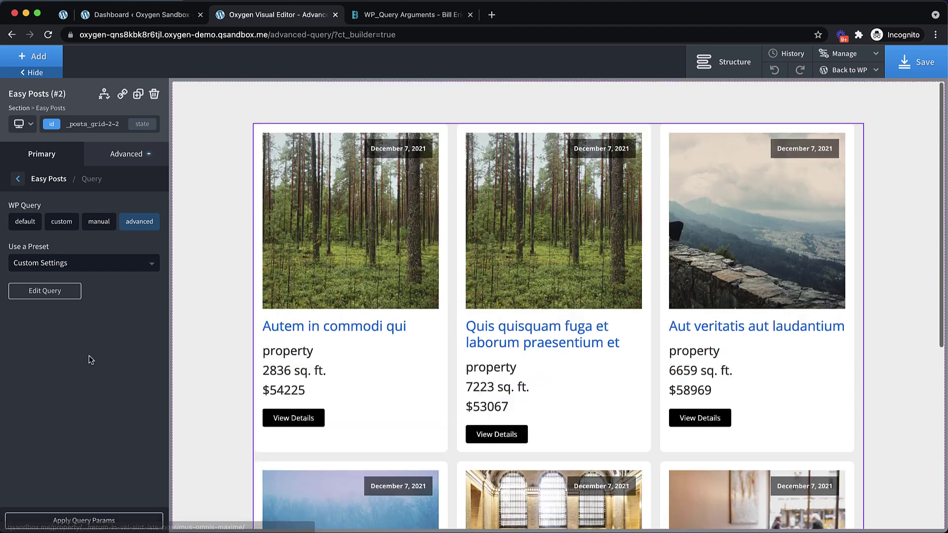
# Step: Change the compare operator from < to > and reapply, reviewing the pricier properties in the grid
pyautogui.click(65, 294)
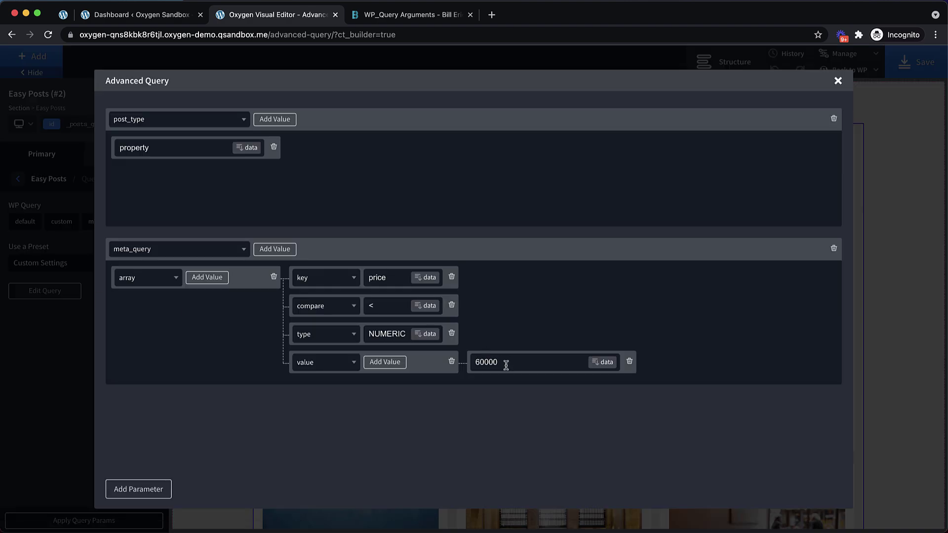
pyautogui.click(370, 306)
pyautogui.press('BackSpace')
pyautogui.write('>')
pyautogui.click(838, 80)
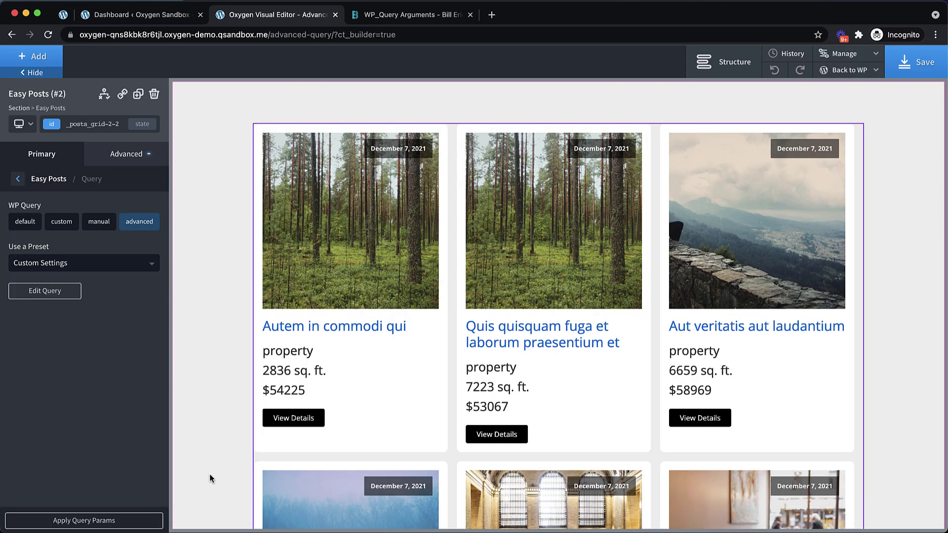
pyautogui.click(132, 520)
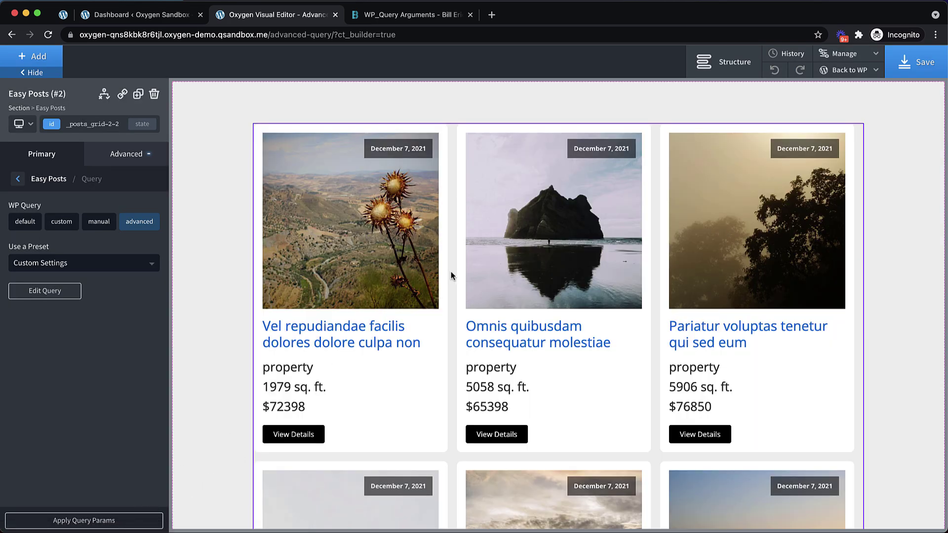
pyautogui.scroll(-10, 433, 239)
pyautogui.scroll(-6, 434, 239)
pyautogui.scroll(15, 434, 240)
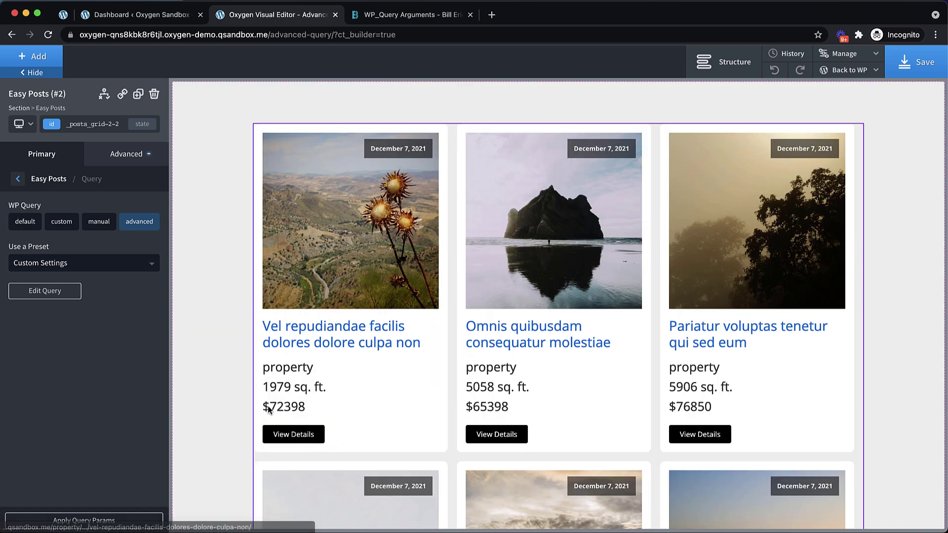
pyautogui.scroll(-3, 579, 317)
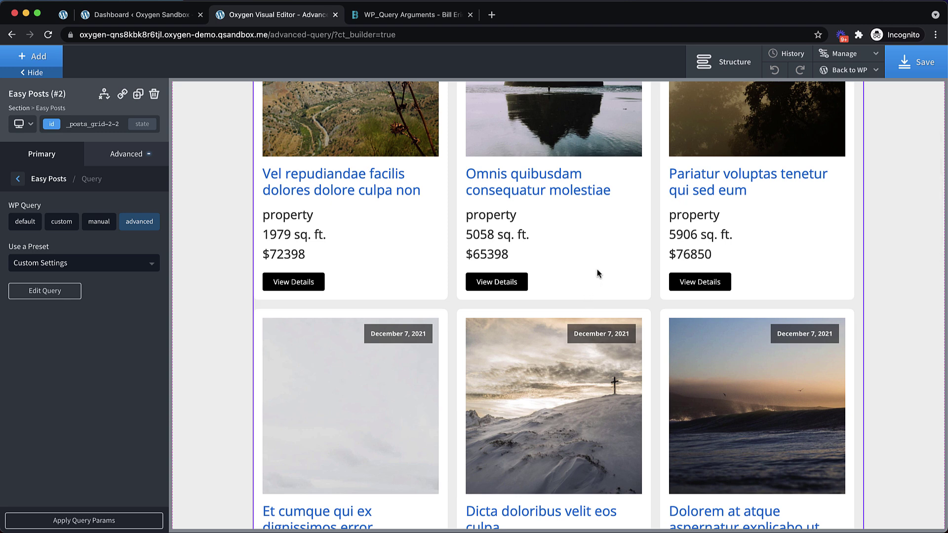
# Step: Switch the compare operator back to < and raise the price limit to 70000
pyautogui.click(54, 292)
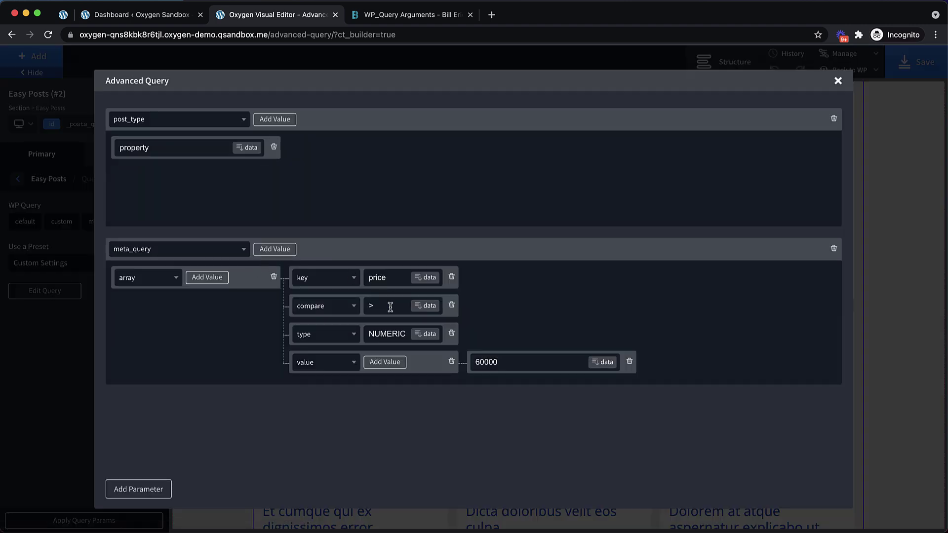
pyautogui.click(371, 306)
pyautogui.press('BackSpace')
pyautogui.write('<')
pyautogui.click(510, 363)
pyautogui.press('BackSpace')
pyautogui.press('BackSpace')
pyautogui.press('BackSpace')
pyautogui.press('BackSpace')
pyautogui.press('BackSpace')
pyautogui.write('70000')
# Step: Add a relation entry set to AND under the meta_query
pyautogui.click(291, 250)
pyautogui.click(165, 397)
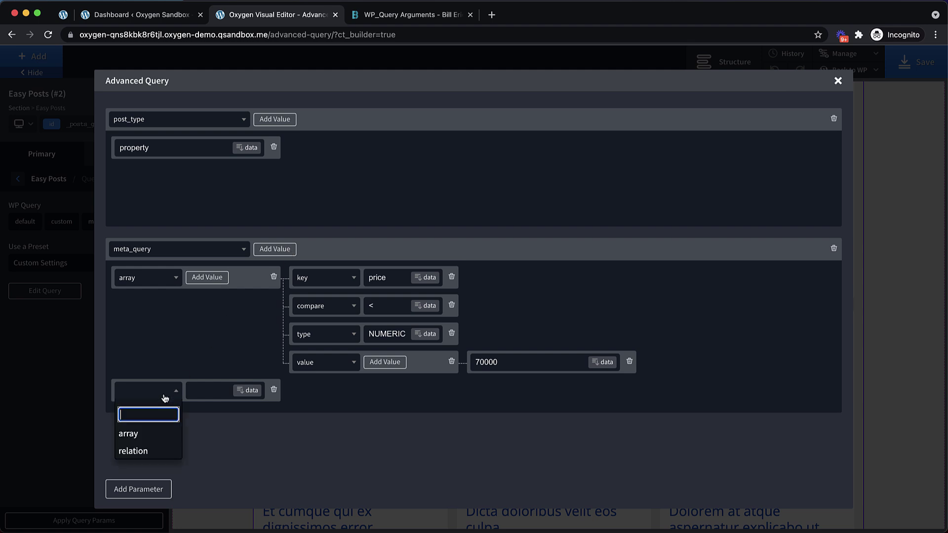
pyautogui.click(144, 453)
pyautogui.click(206, 388)
pyautogui.write('AND')
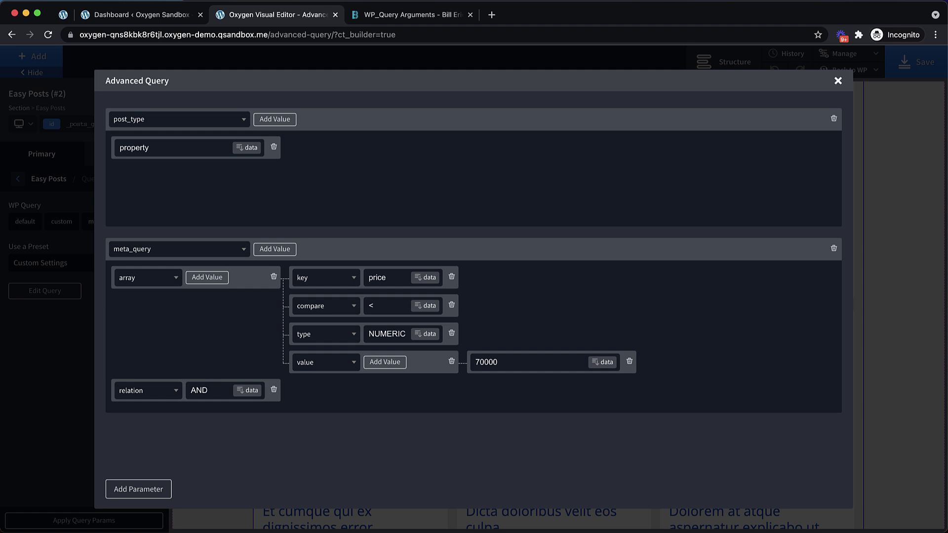
# Step: Add a second array to the meta_query with four empty condition rows
pyautogui.click(278, 254)
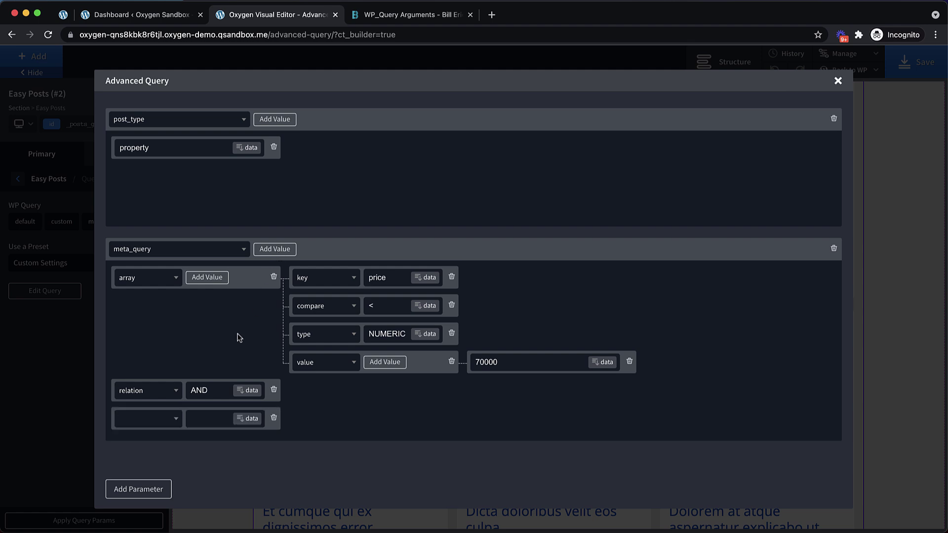
pyautogui.click(166, 421)
pyautogui.click(133, 462)
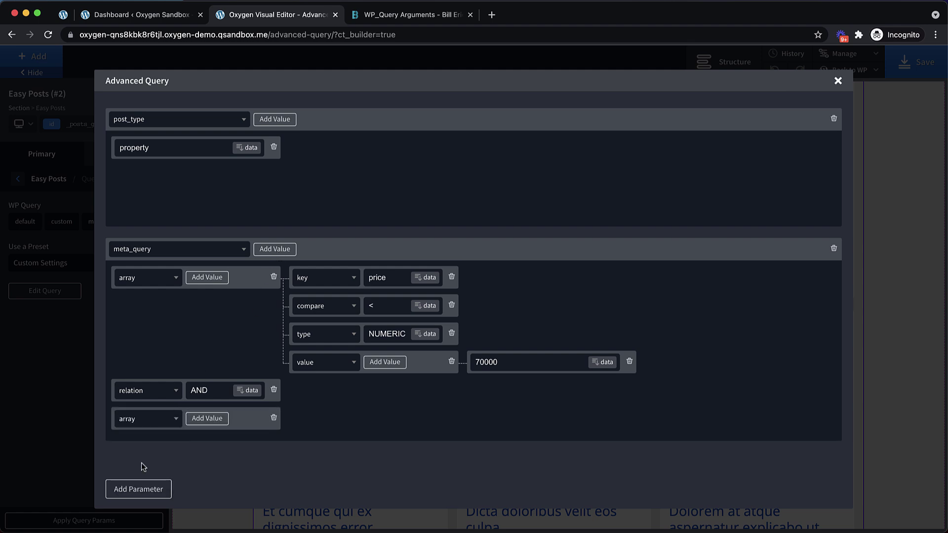
pyautogui.click(217, 419)
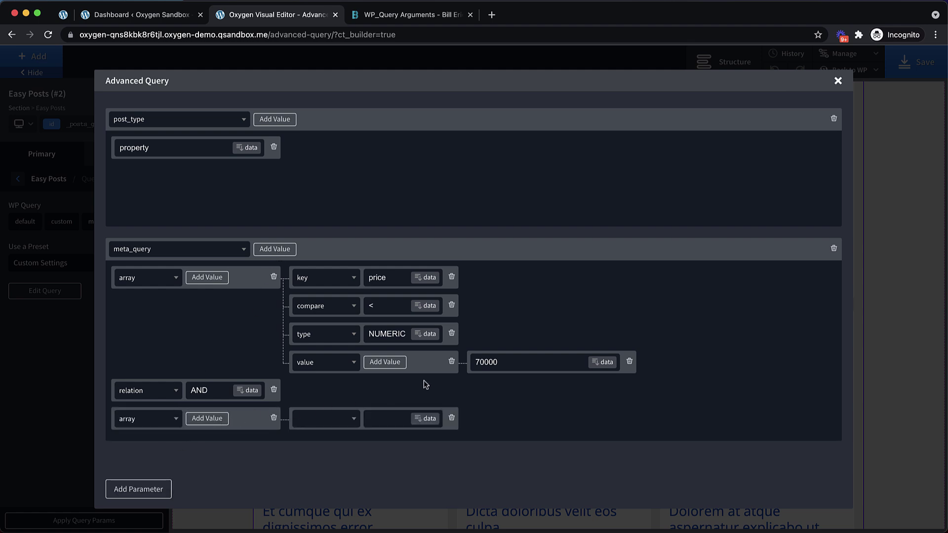
pyautogui.click(216, 422)
pyautogui.scroll(-3, 529, 371)
# Step: Set the second array's key to square_footage and its compare to >
pyautogui.click(343, 353)
pyautogui.click(302, 410)
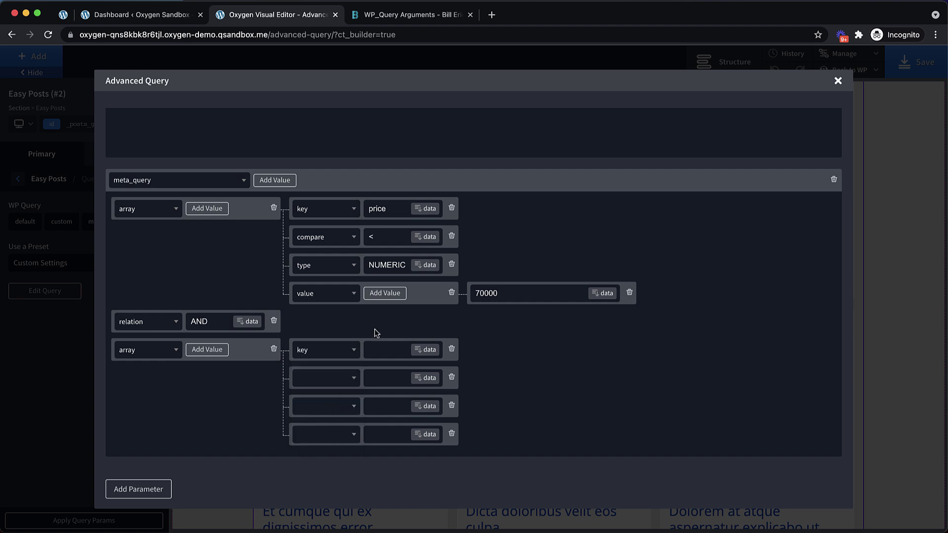
pyautogui.click(379, 350)
pyautogui.write('square_footage')
pyautogui.click(319, 385)
pyautogui.click(318, 419)
pyautogui.click(385, 385)
pyautogui.write('>')
# Step: Set the second array's type to NUMERIC and its comparison value to 5000
pyautogui.click(342, 408)
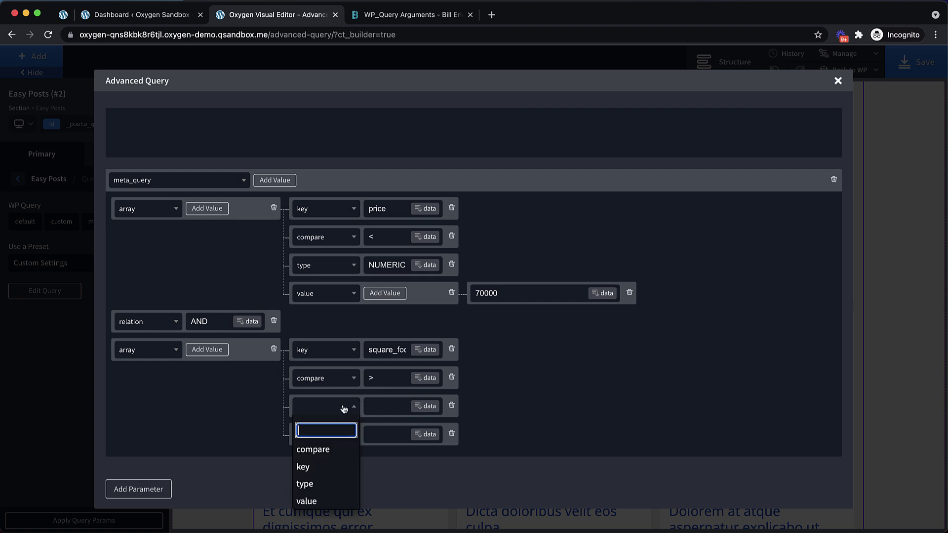
pyautogui.click(316, 484)
pyautogui.click(373, 406)
pyautogui.write('NUME')
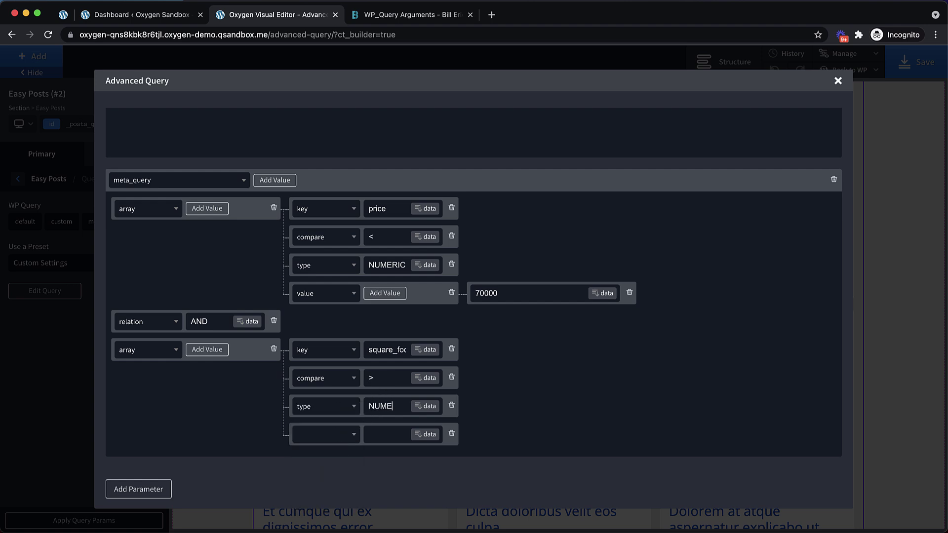
pyautogui.write('RIC')
pyautogui.click(348, 441)
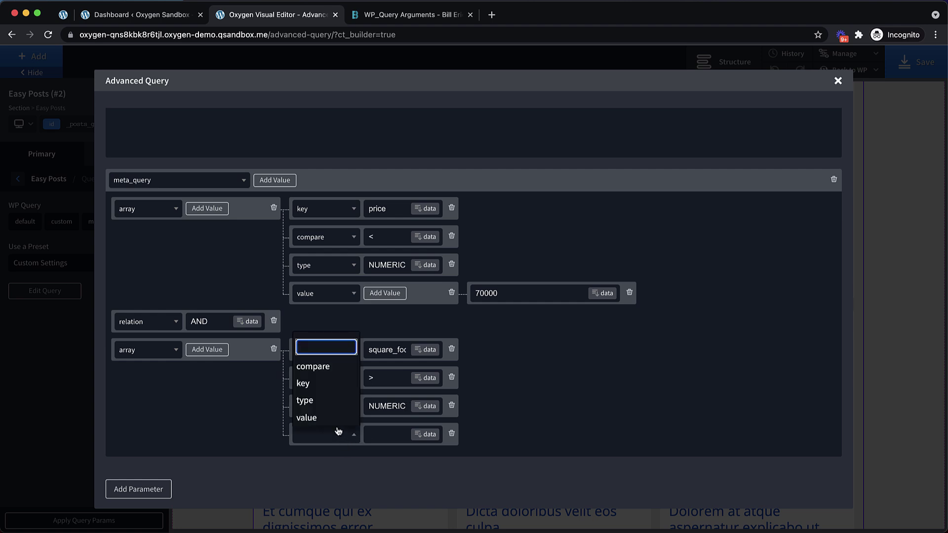
pyautogui.click(326, 417)
pyautogui.click(390, 434)
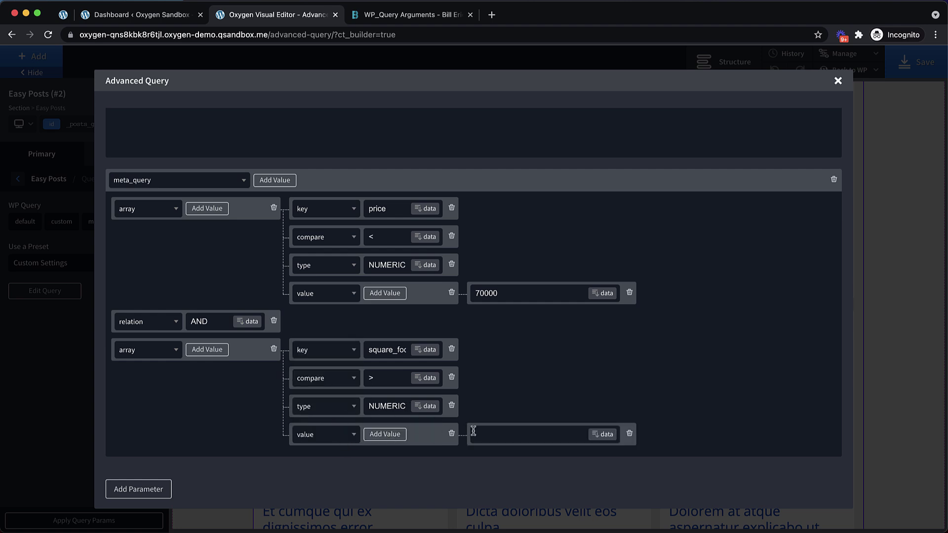
pyautogui.click(475, 431)
pyautogui.write('2000')
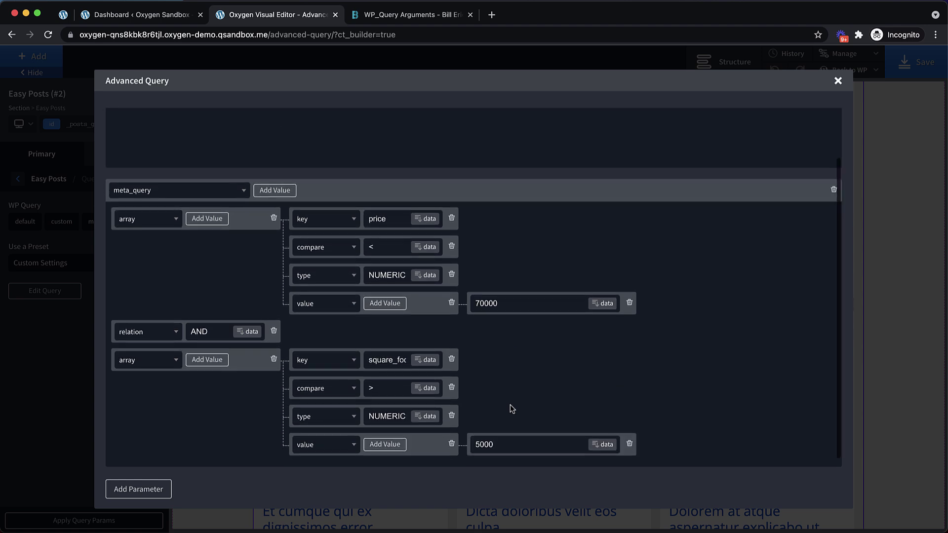
pyautogui.scroll(2, 510, 405)
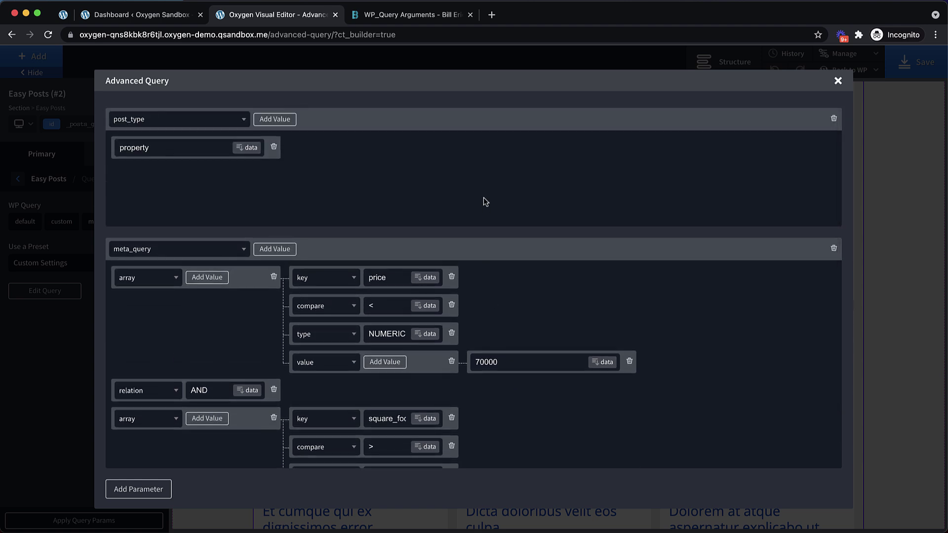
pyautogui.scroll(-3, 484, 198)
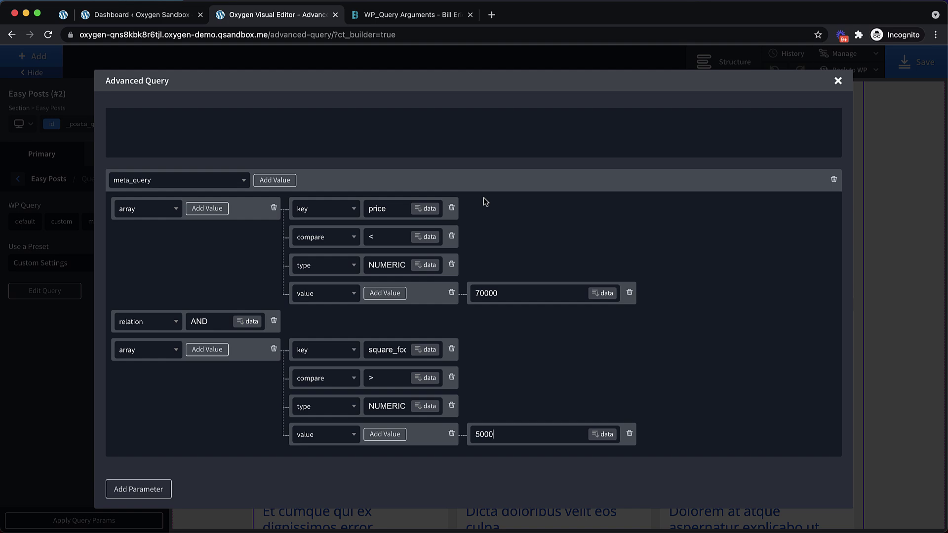
# Step: Apply the two-condition query, check the refreshed posts grid, and view the WP_Query Arguments reference
pyautogui.click(838, 81)
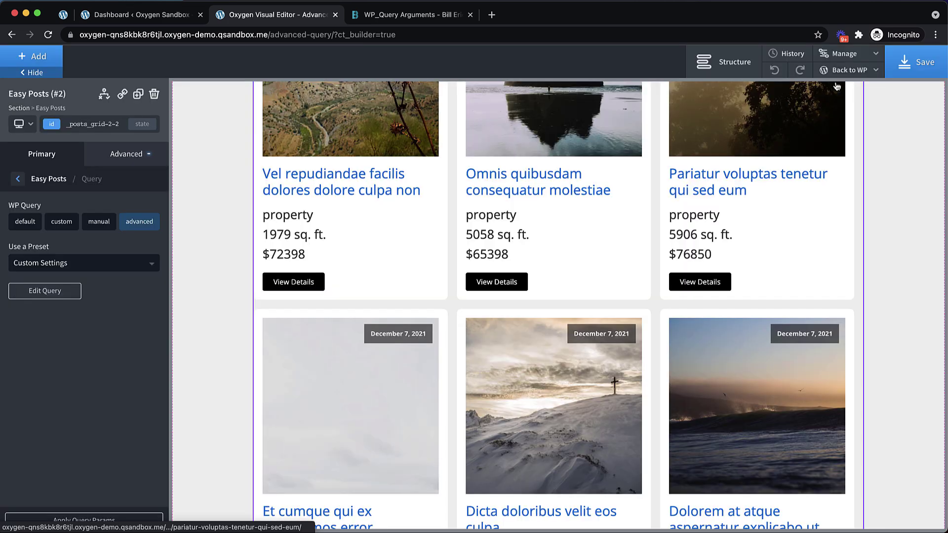
pyautogui.click(112, 523)
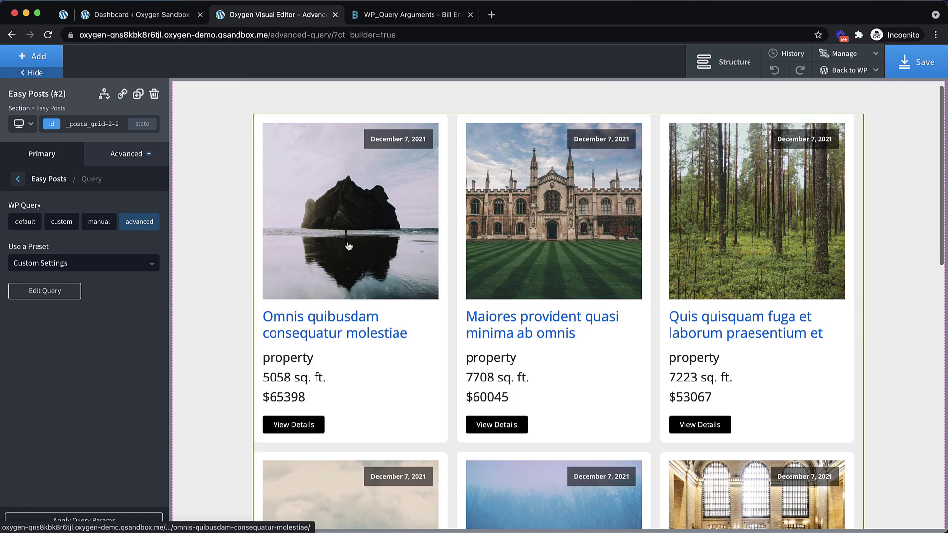
pyautogui.scroll(-12, 348, 246)
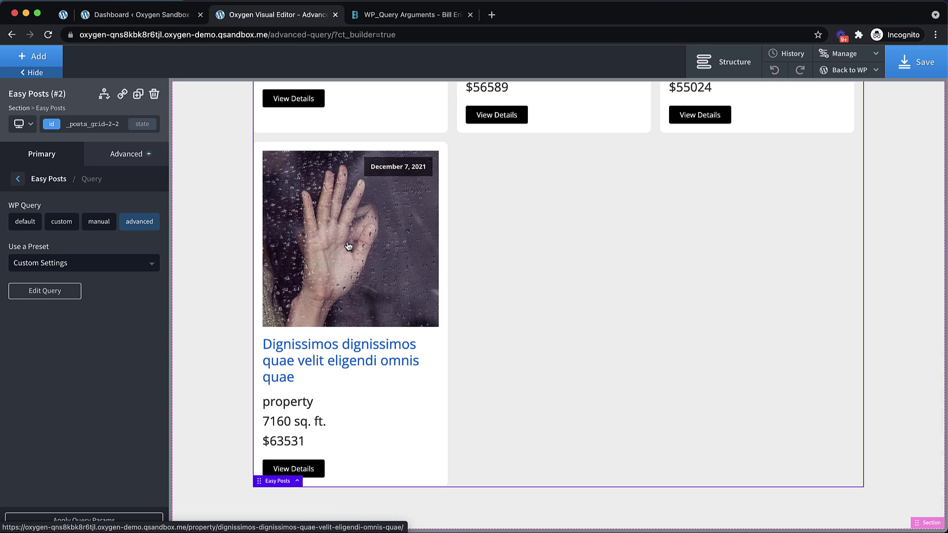
pyautogui.scroll(15, 346, 243)
pyautogui.click(419, 16)
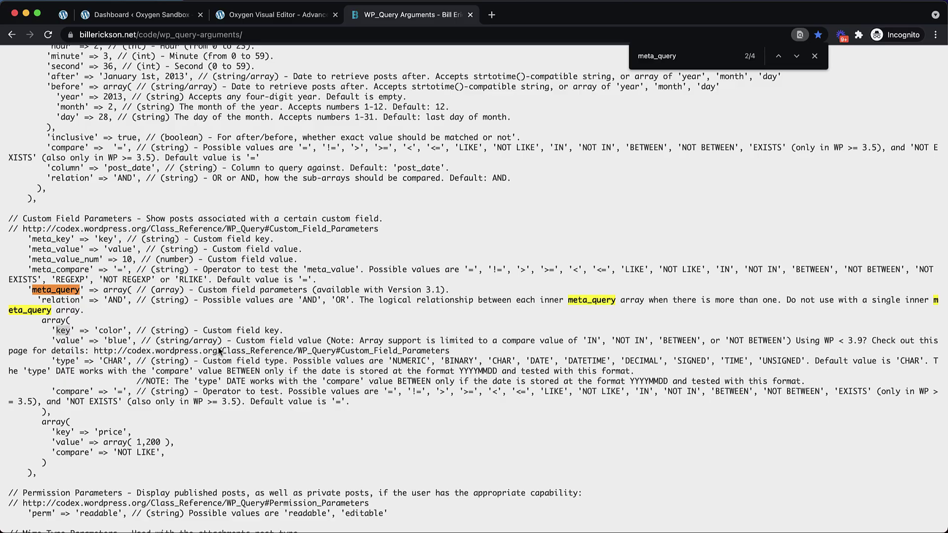
# Step: Close the find bar, scroll the reference back to the top, and return to Oxygen
pyautogui.click(815, 56)
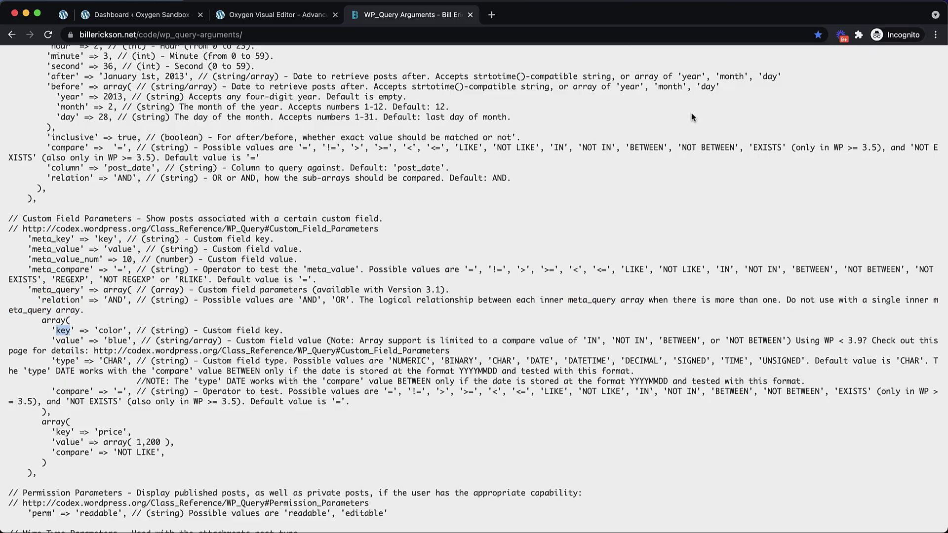
pyautogui.scroll(-15, 433, 212)
pyautogui.scroll(20, 434, 212)
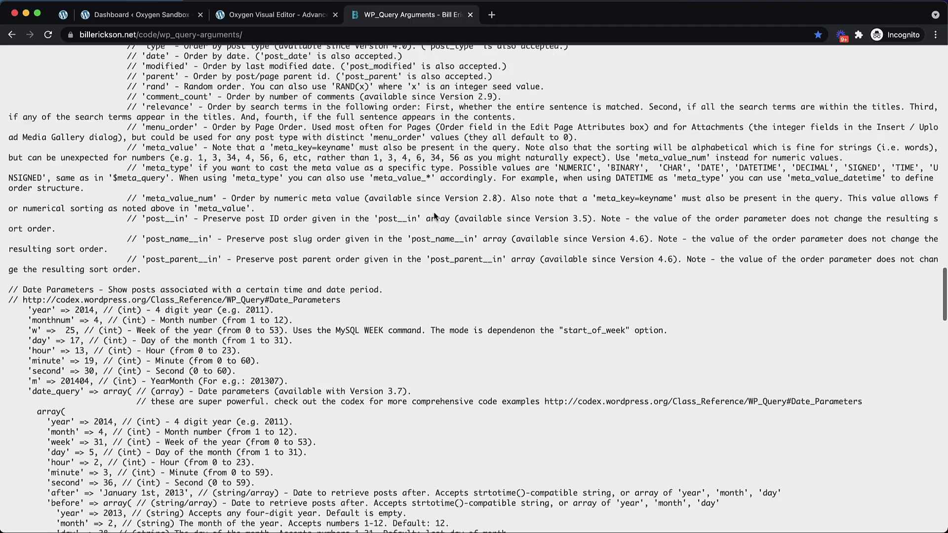
pyautogui.scroll(20, 434, 216)
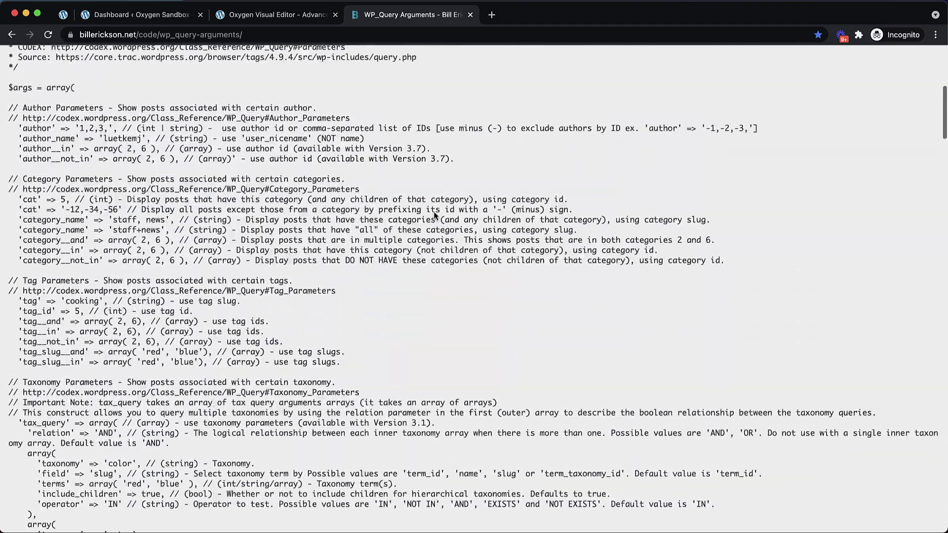
pyautogui.scroll(3, 435, 215)
pyautogui.click(301, 16)
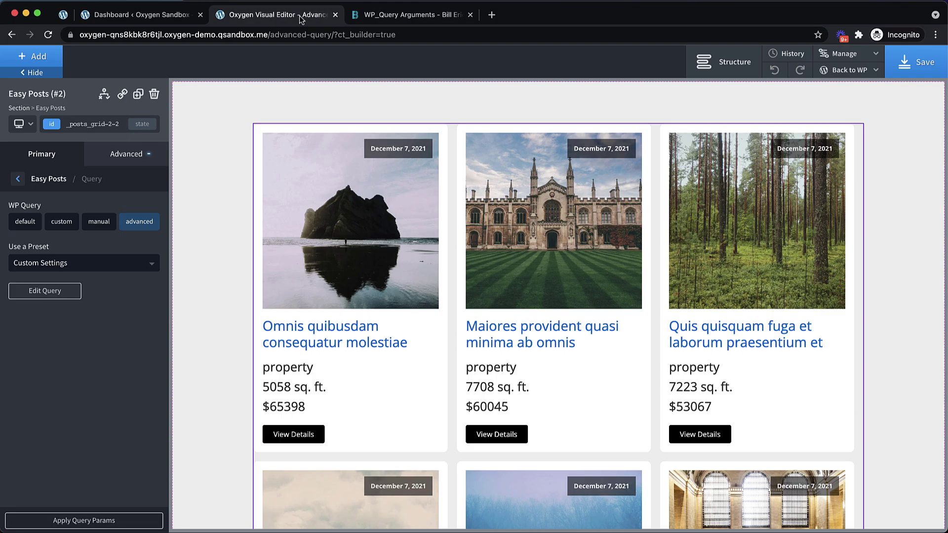
# Step: Delete the square_footage array and the AND relation from the meta_query
pyautogui.click(63, 291)
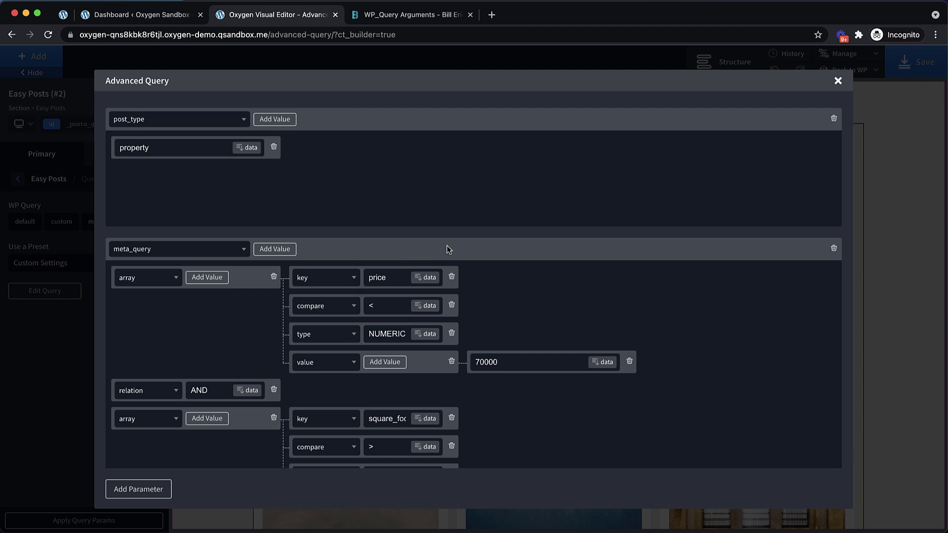
pyautogui.scroll(-2, 447, 247)
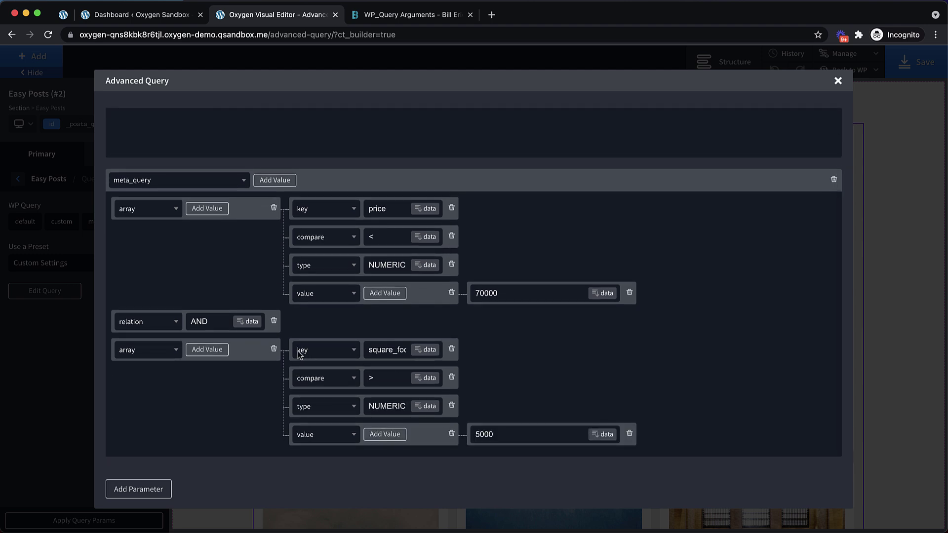
pyautogui.click(274, 350)
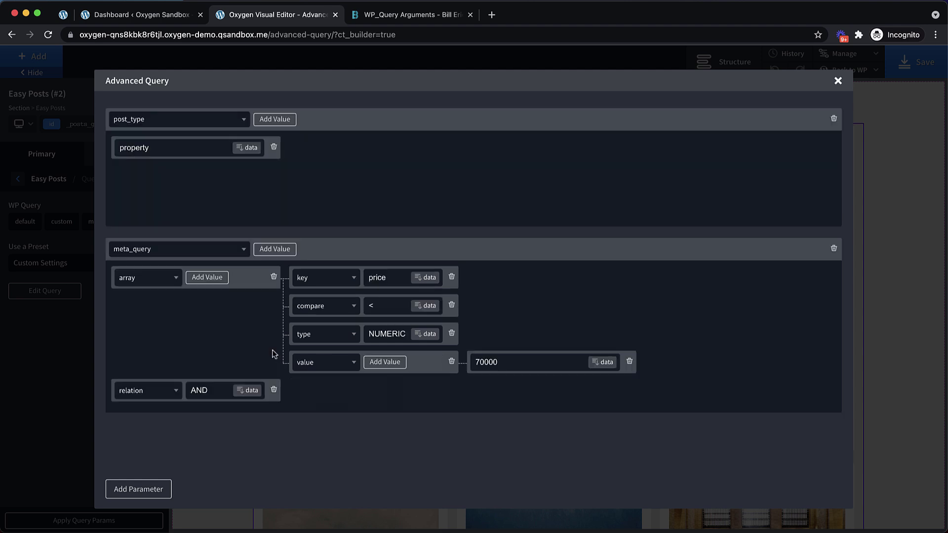
pyautogui.click(274, 390)
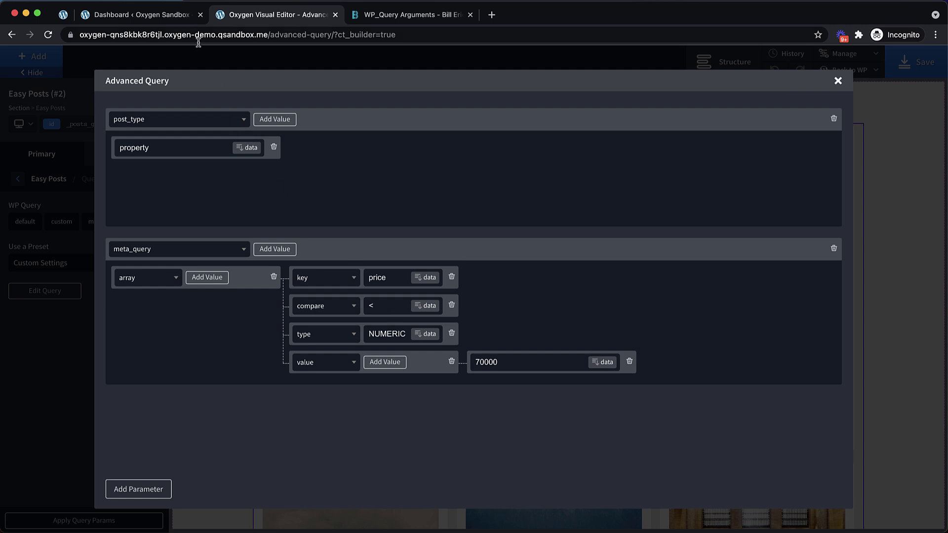
# Step: Open the Fetch URL Parameter Values snippet in Code Snippets to view oxy_fetch_url_param
pyautogui.click(183, 18)
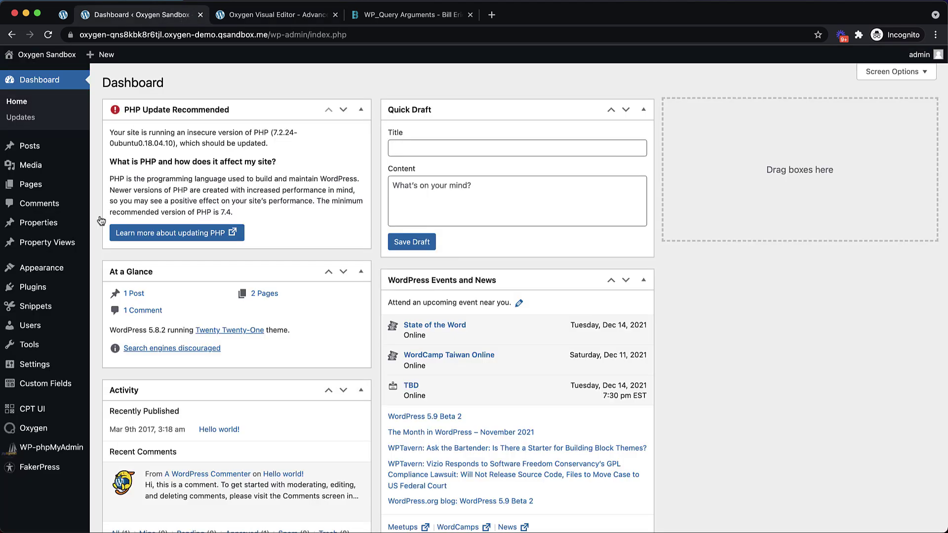
pyautogui.click(43, 307)
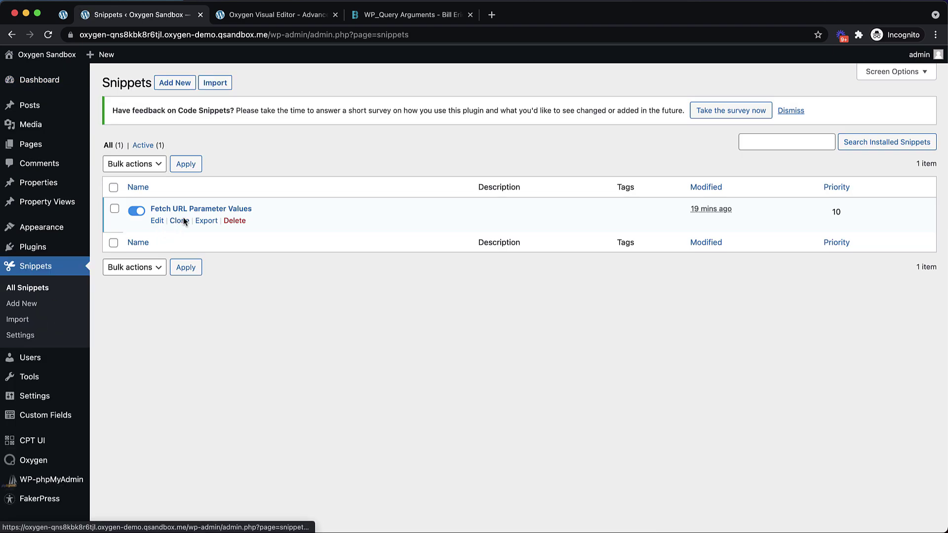
pyautogui.click(188, 208)
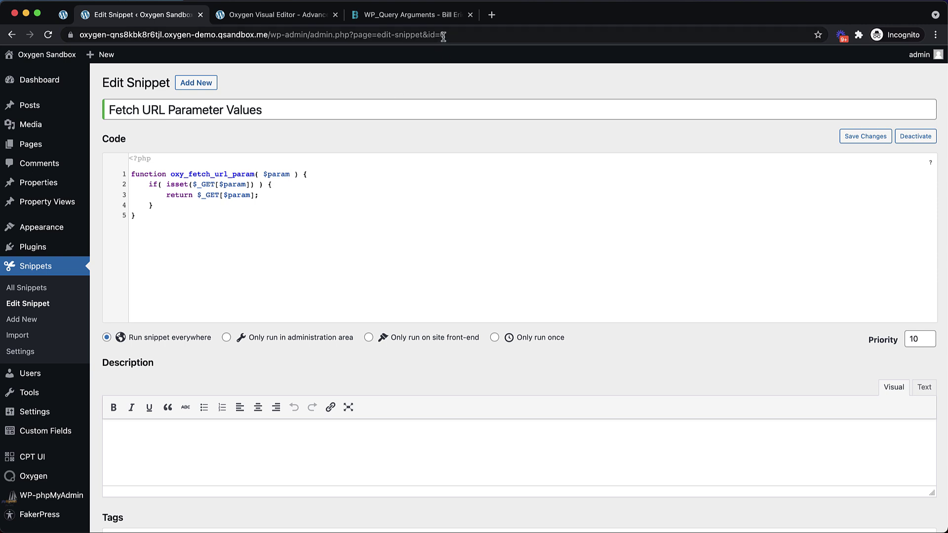
# Step: Replace the 70000 price value with the return value of oxy_fetch_url_param('lessthan')
pyautogui.click(313, 21)
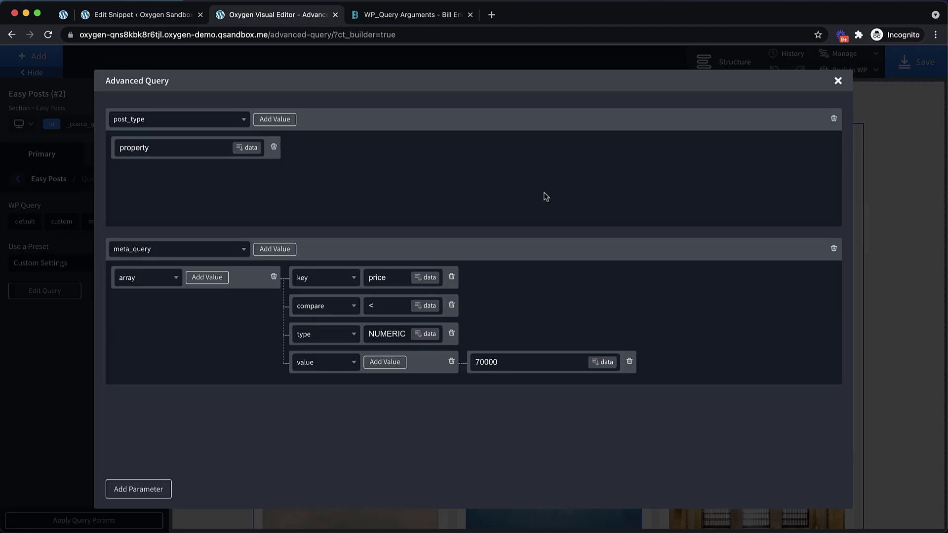
pyautogui.click(603, 362)
pyautogui.scroll(-2, 419, 307)
pyautogui.click(258, 427)
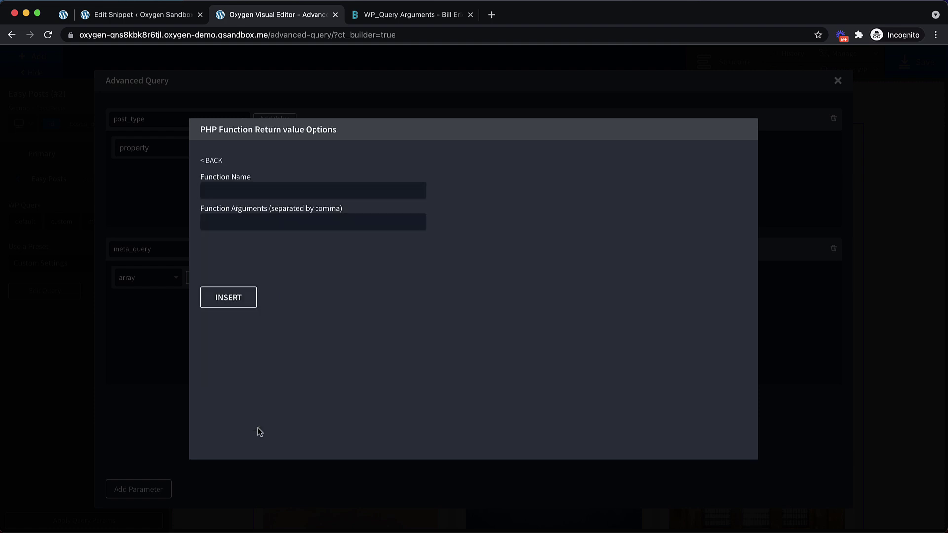
pyautogui.click(266, 192)
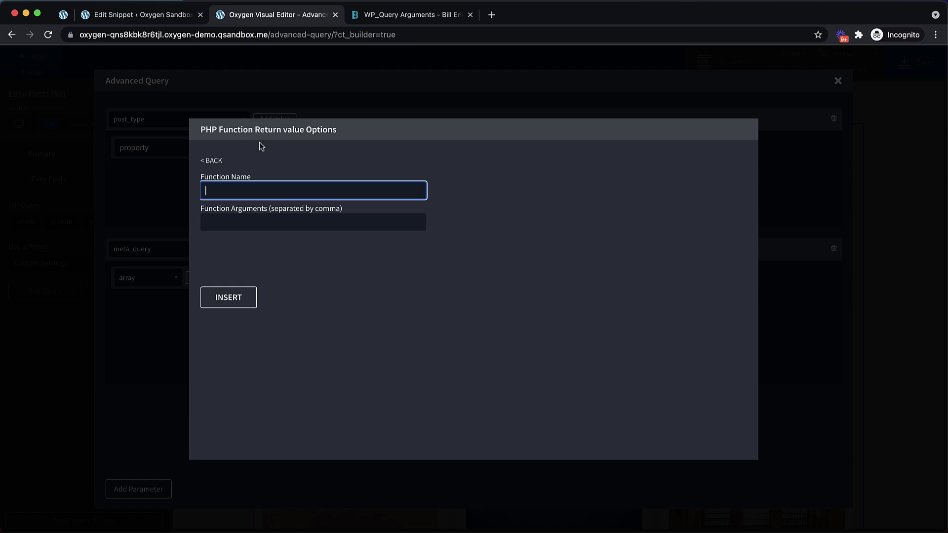
pyautogui.write('oxy_fetch_url_param')
pyautogui.click(246, 225)
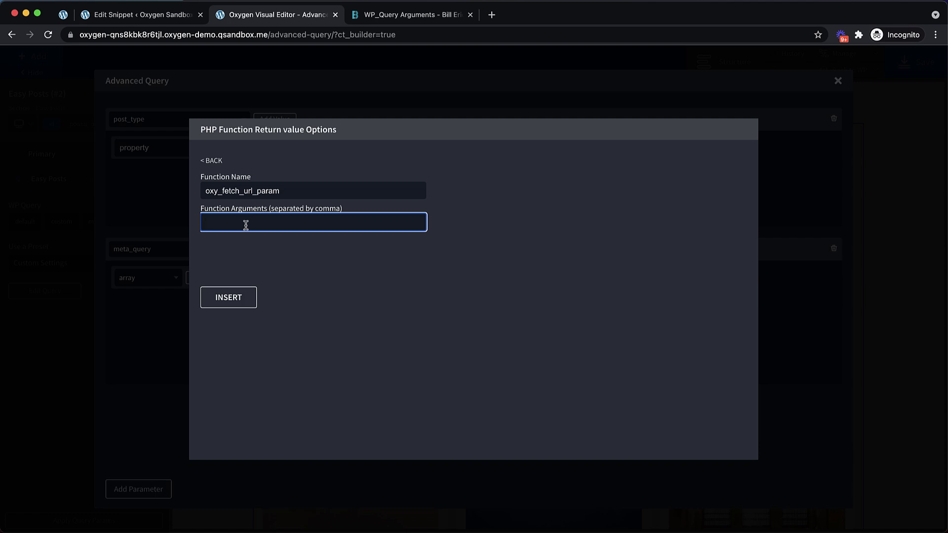
pyautogui.write('maxprice')
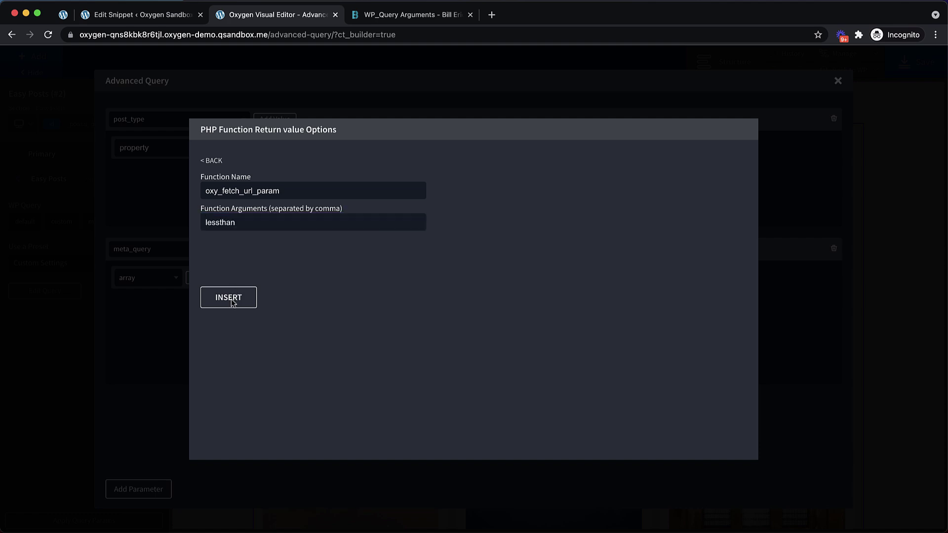
pyautogui.click(233, 298)
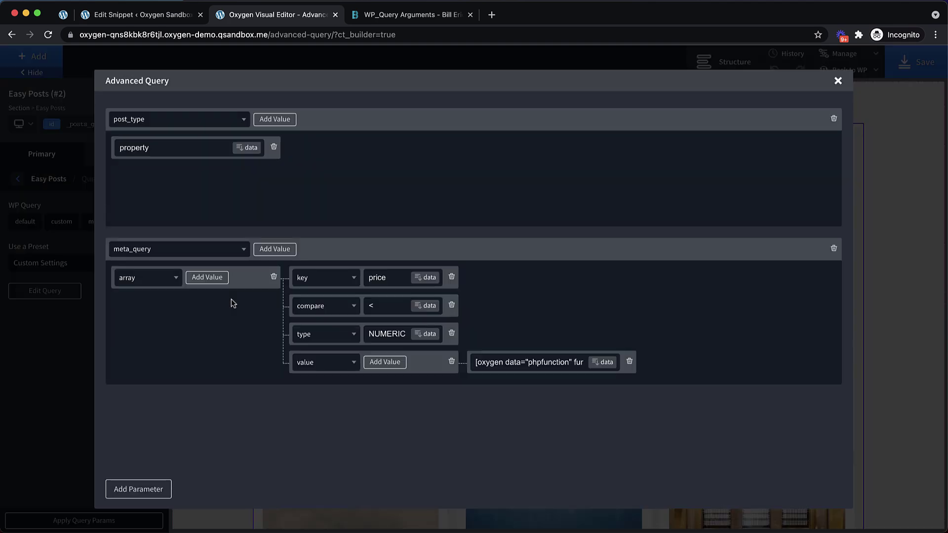
pyautogui.click(838, 82)
# Step: Save the page and load the front end with ?lessthan=60000 to list cheaper properties
pyautogui.click(916, 61)
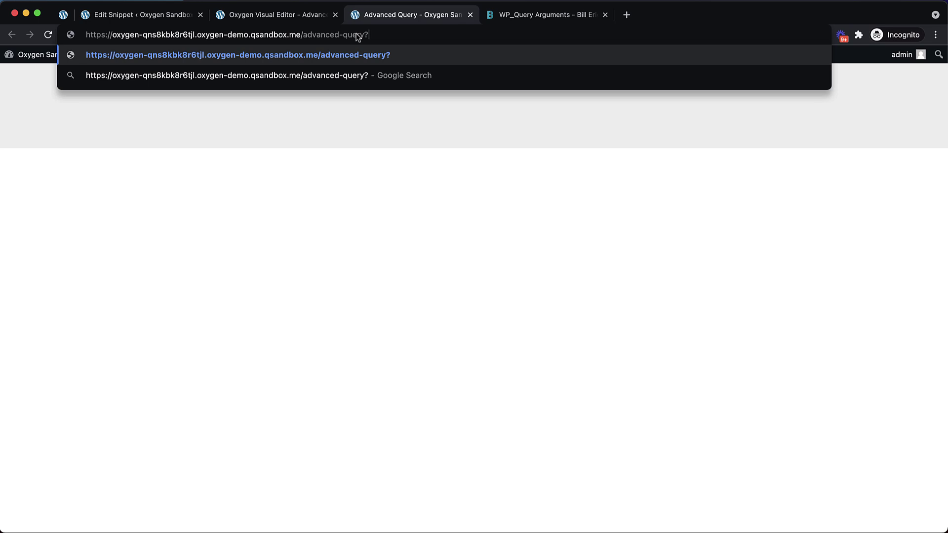
pyautogui.write('lessthan=')
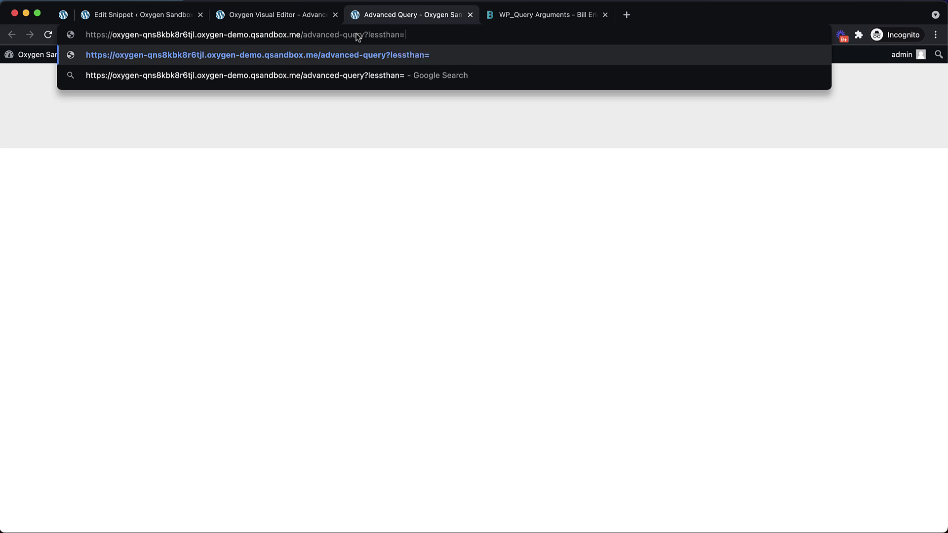
pyautogui.write('60000')
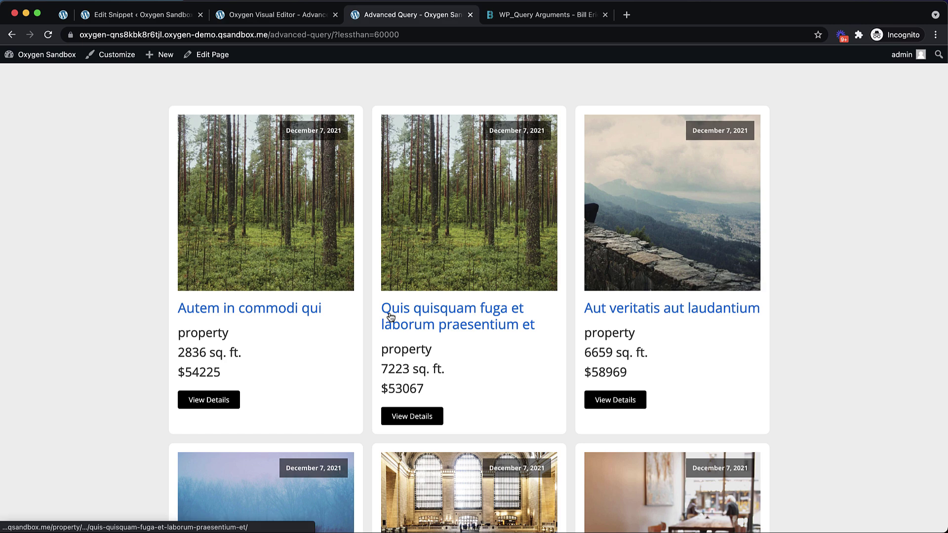
pyautogui.scroll(-5, 390, 316)
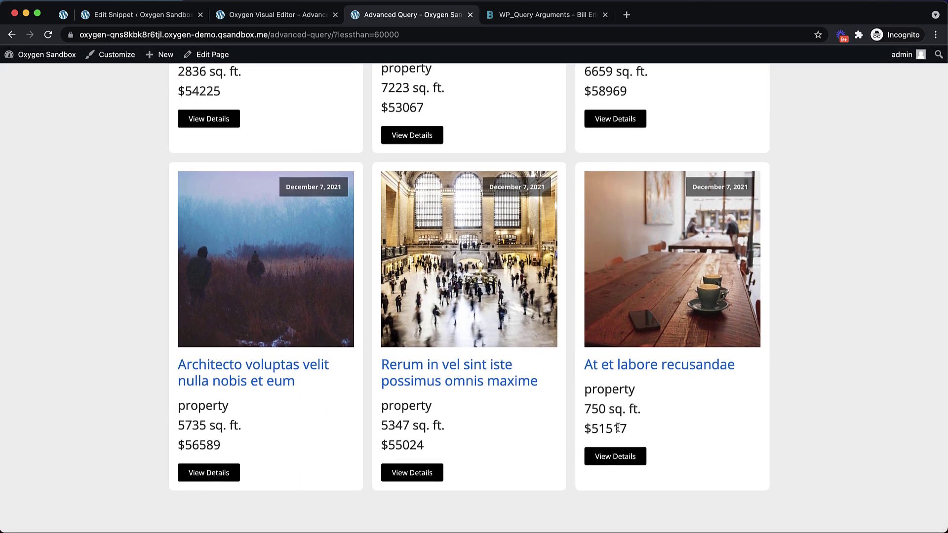
pyautogui.scroll(5, 541, 419)
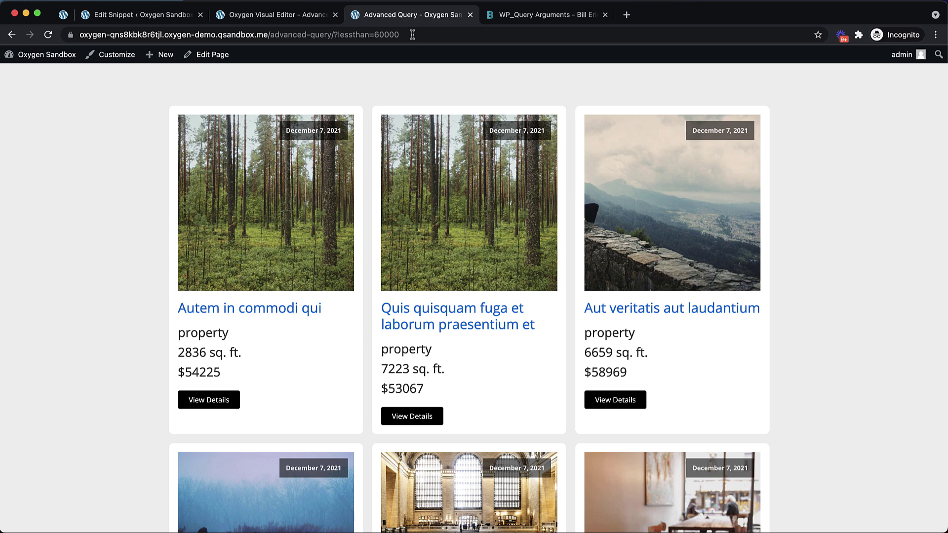
# Step: Highlight the lessthan=60000 parameter in the address bar
pyautogui.click(412, 34)
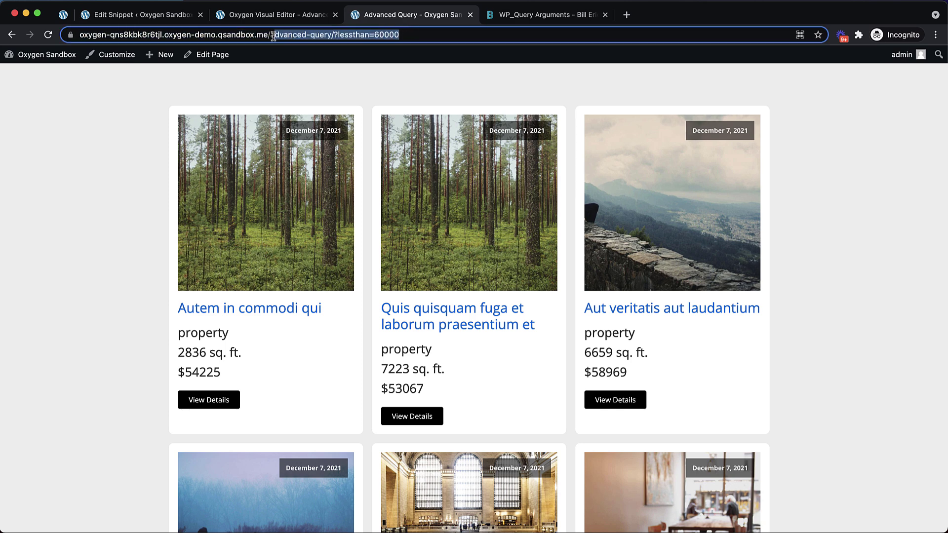
pyautogui.moveTo(272, 36); pyautogui.dragTo(272, 36)
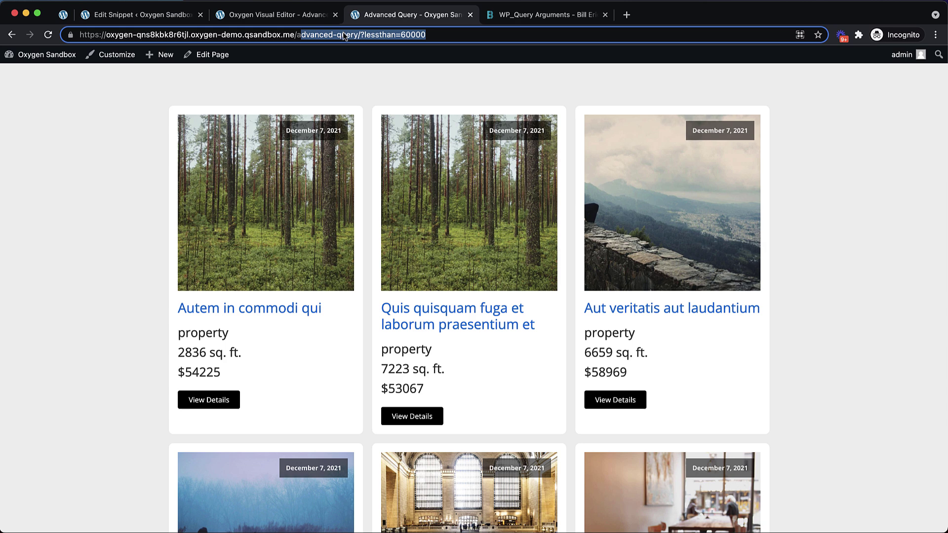
pyautogui.doubleClick(424, 35)
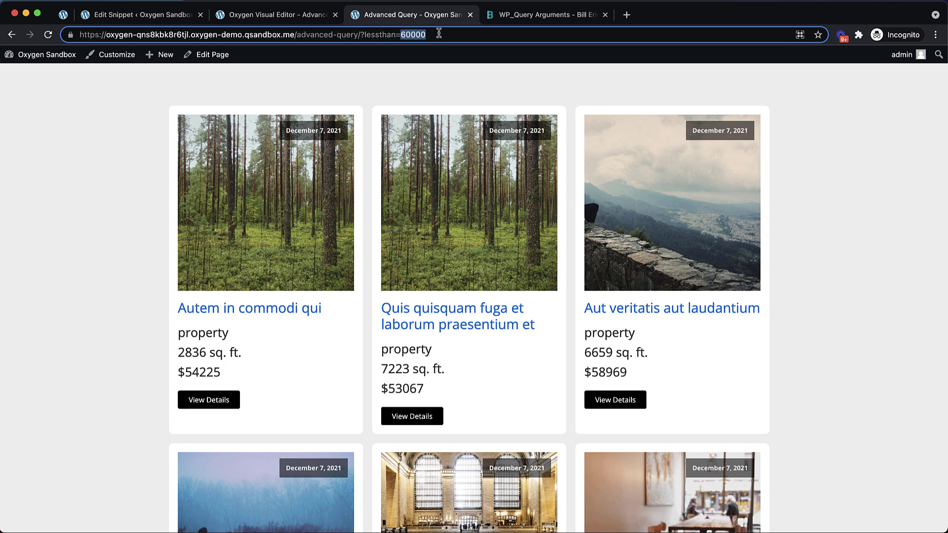
pyautogui.click(438, 35)
# Step: Apply the Related posts by terms preset with the category taxonomy and open its query
pyautogui.click(288, 18)
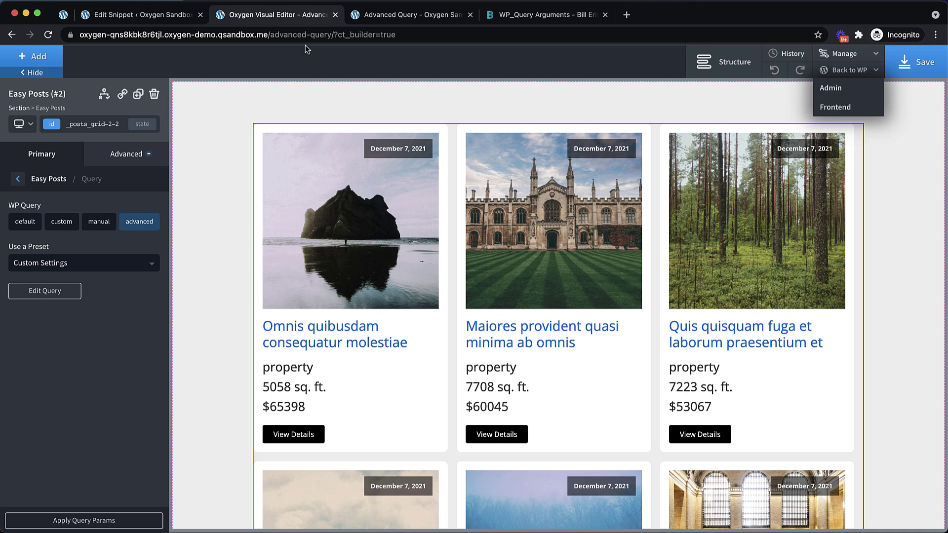
pyautogui.click(77, 264)
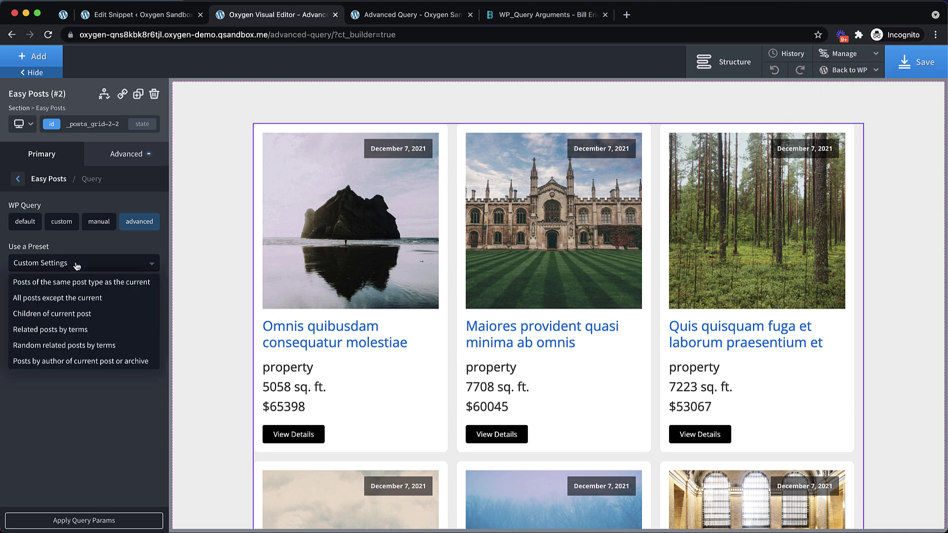
pyautogui.click(80, 333)
pyautogui.click(557, 160)
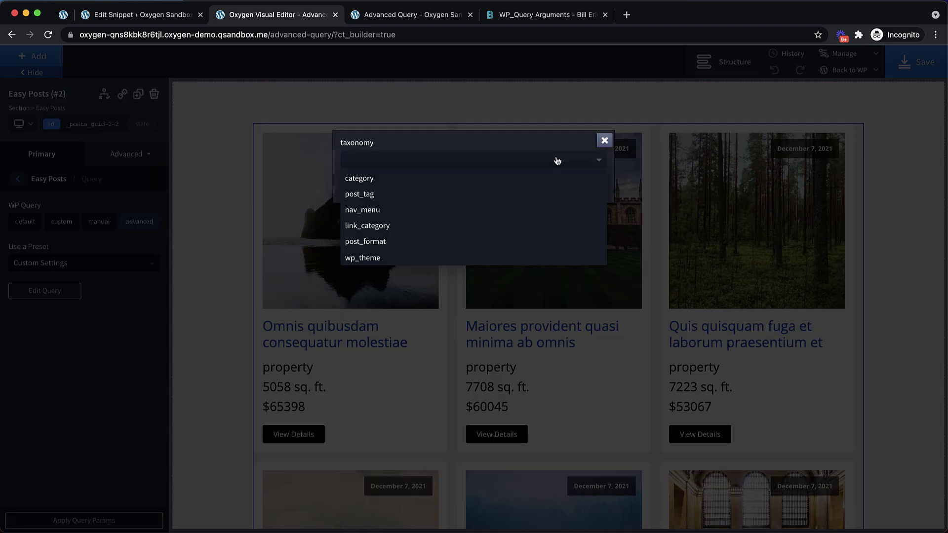
pyautogui.click(437, 185)
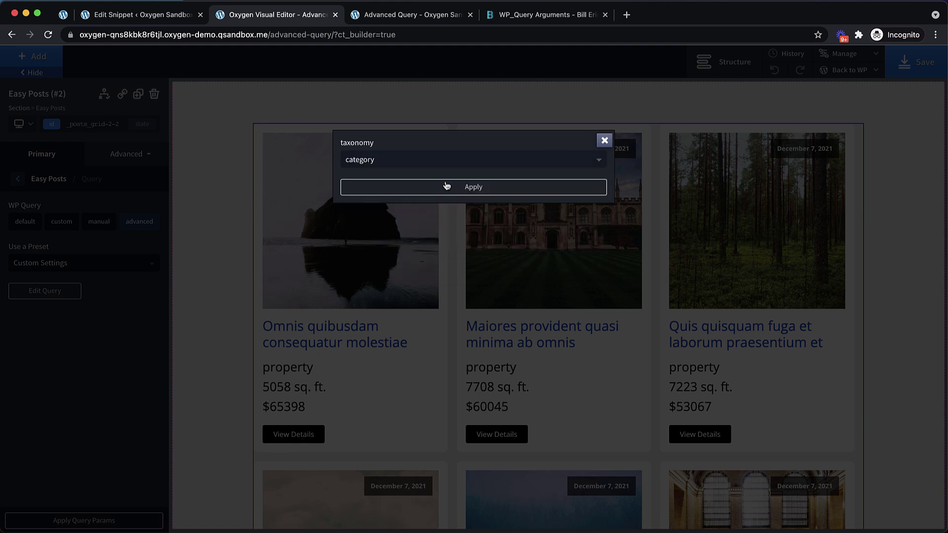
pyautogui.click(474, 187)
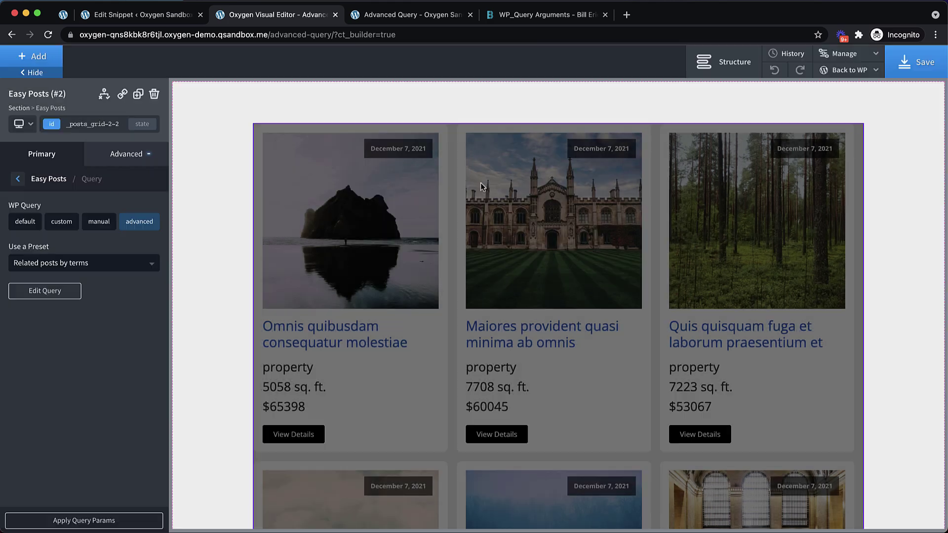
pyautogui.click(62, 295)
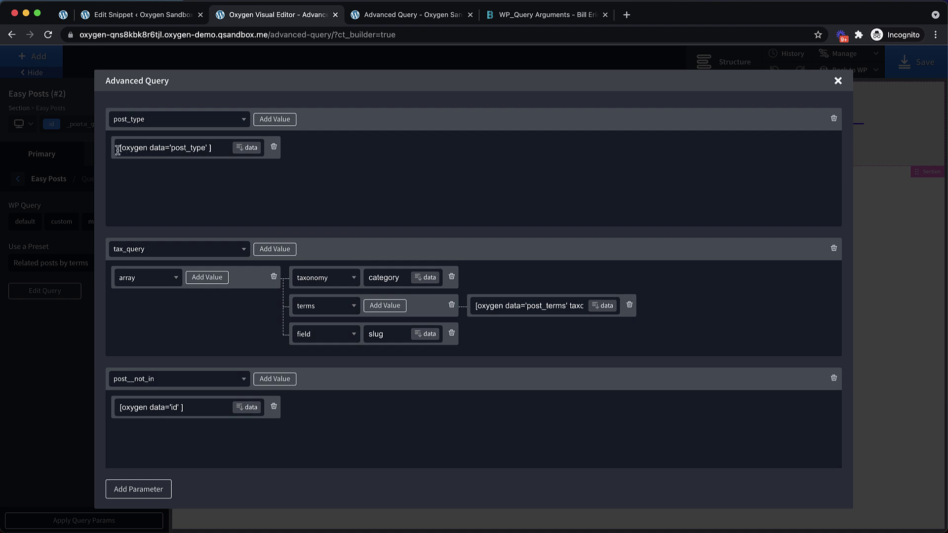
pyautogui.moveTo(118, 150); pyautogui.dragTo(218, 149)
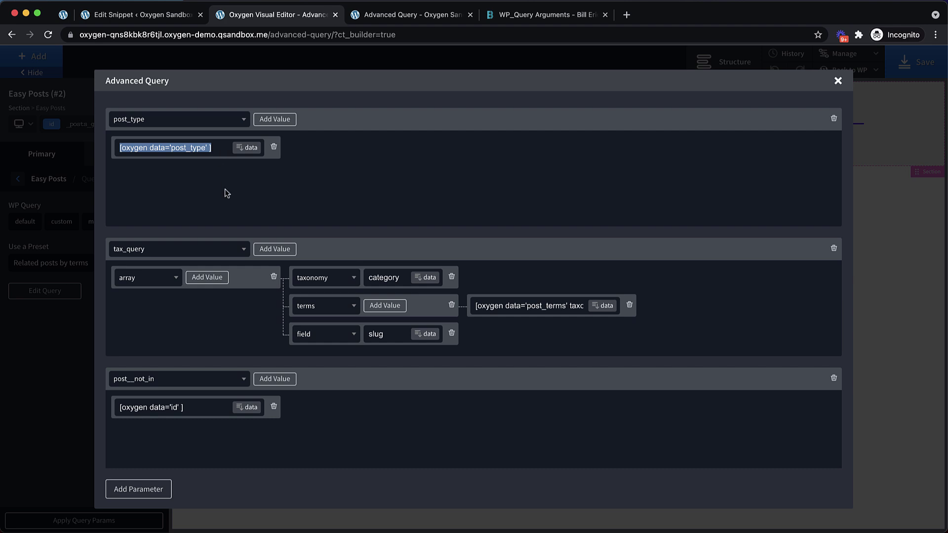
pyautogui.click(200, 224)
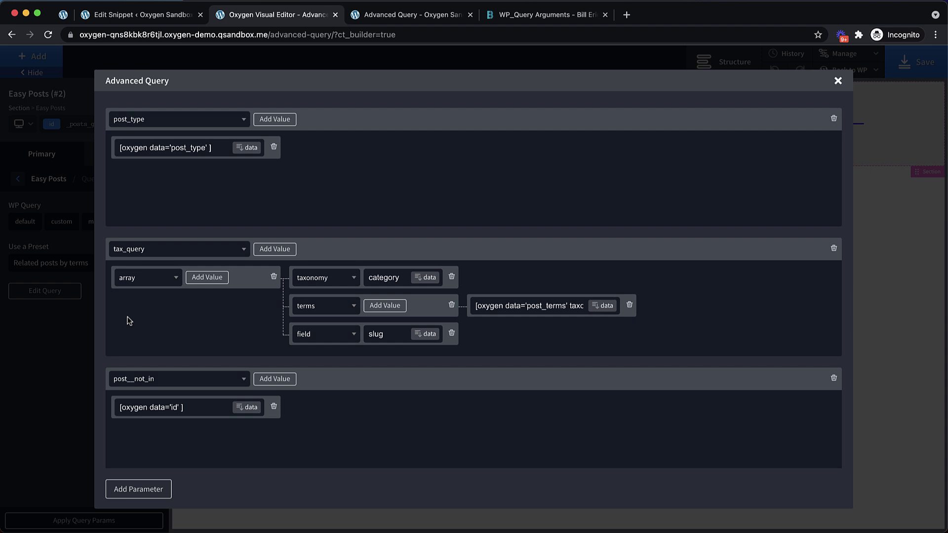
# Step: Inspect the tax_query entry types, leaving it set to array
pyautogui.click(144, 282)
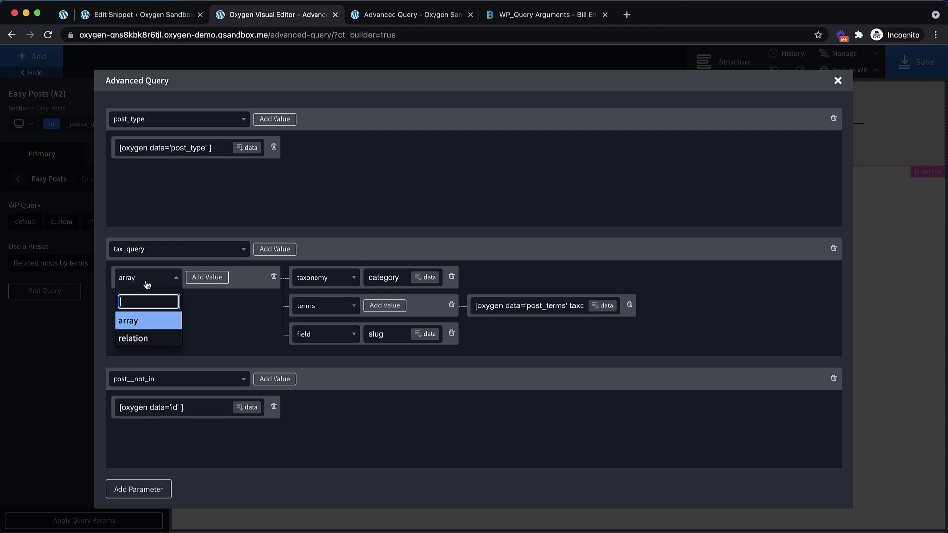
pyautogui.click(208, 312)
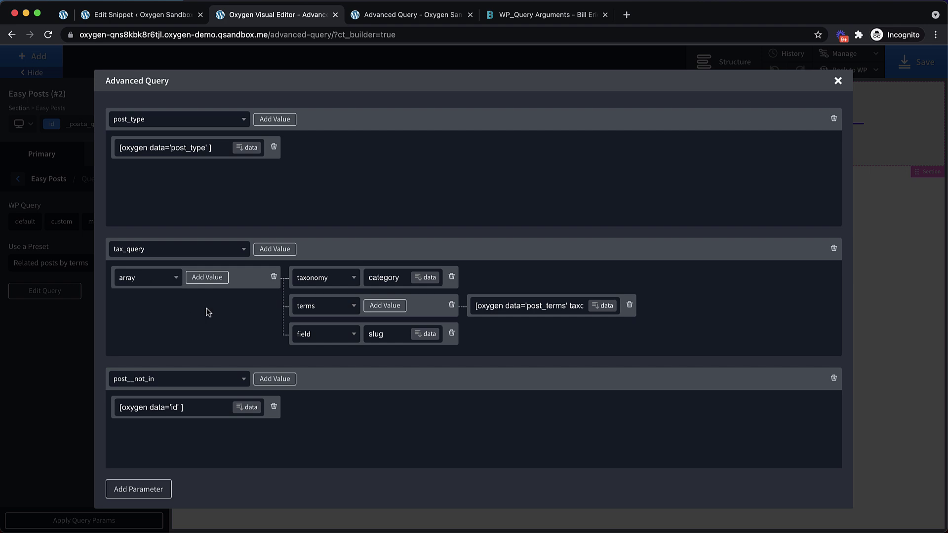
pyautogui.click(171, 284)
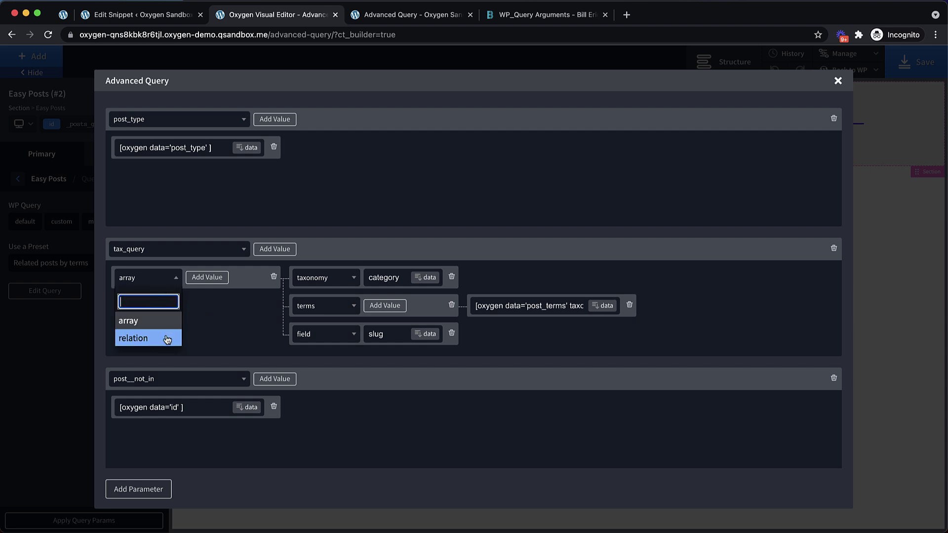
pyautogui.click(204, 314)
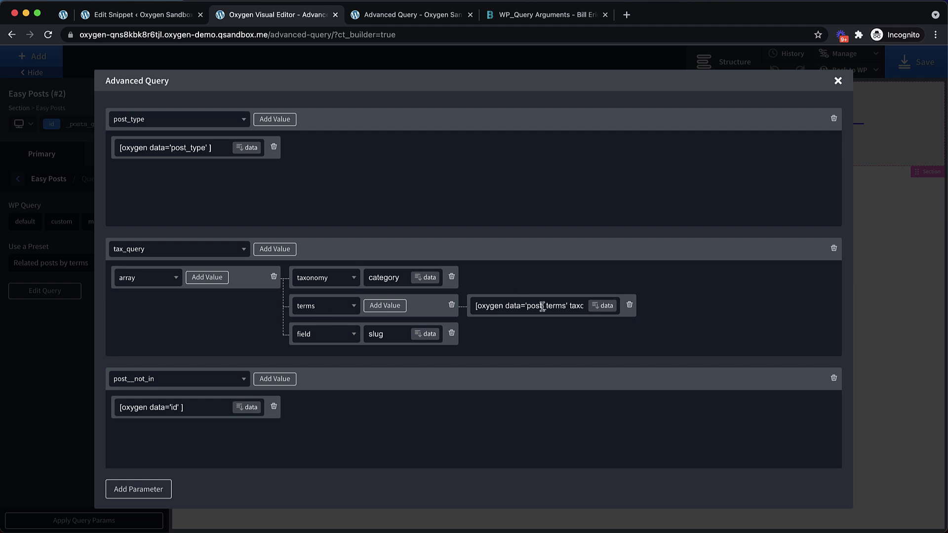
# Step: Review the post_terms value and highlight the post__not_in ID value
pyautogui.moveTo(542, 306); pyautogui.dragTo(607, 305)
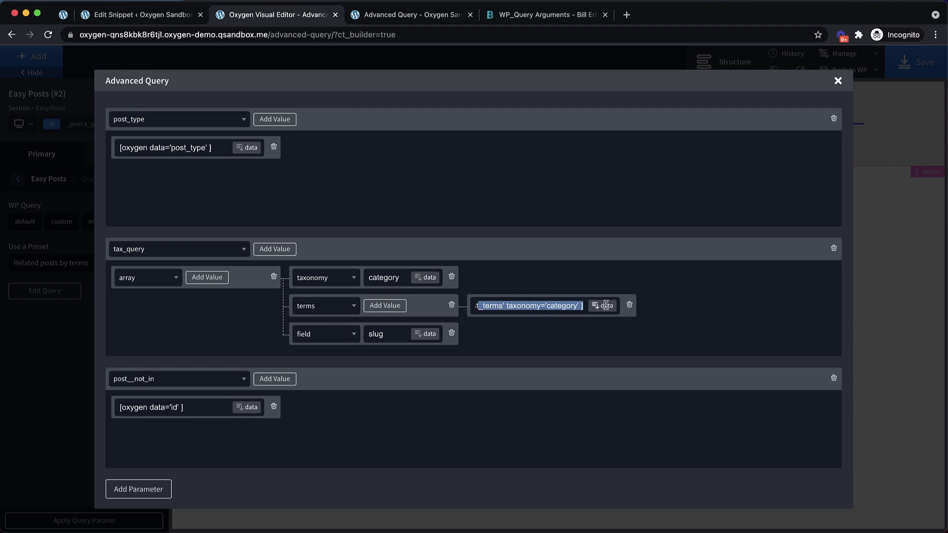
pyautogui.click(544, 308)
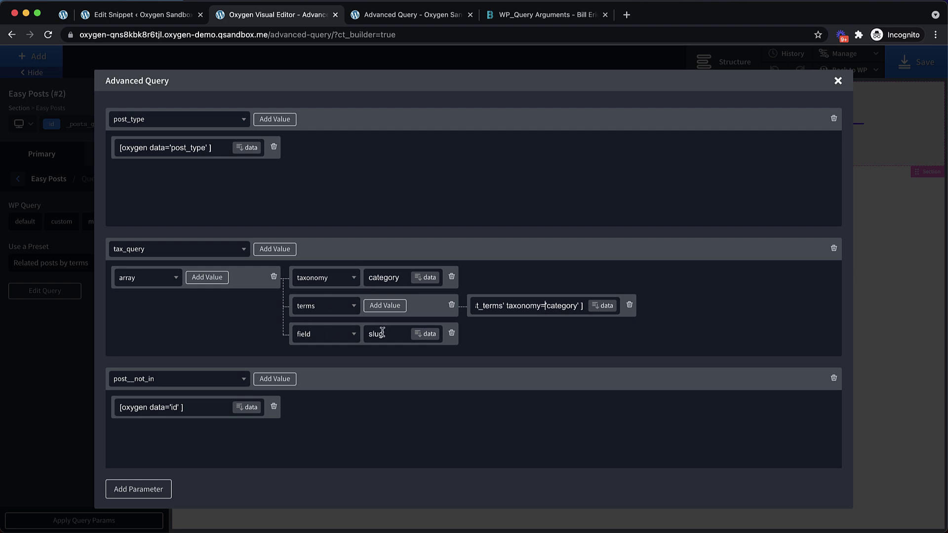
pyautogui.click(383, 368)
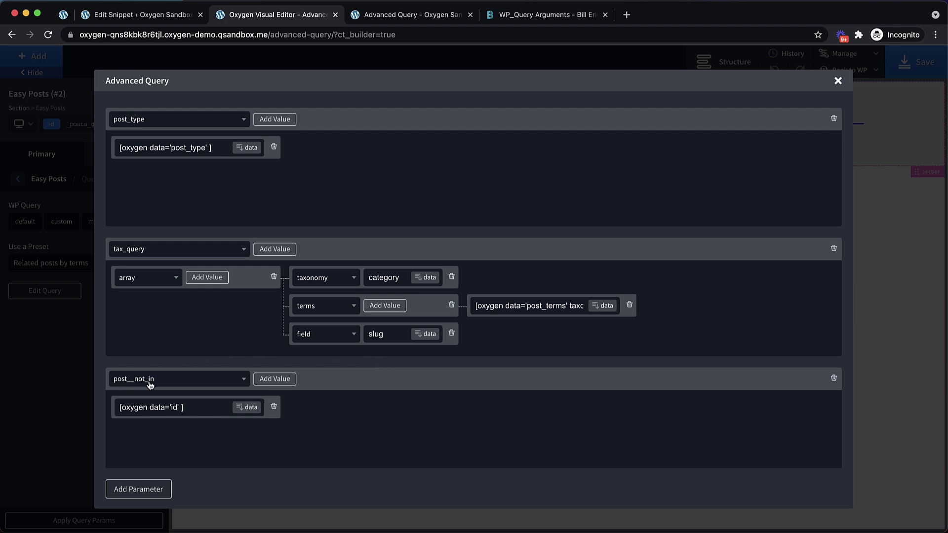
pyautogui.moveTo(195, 408); pyautogui.dragTo(116, 409)
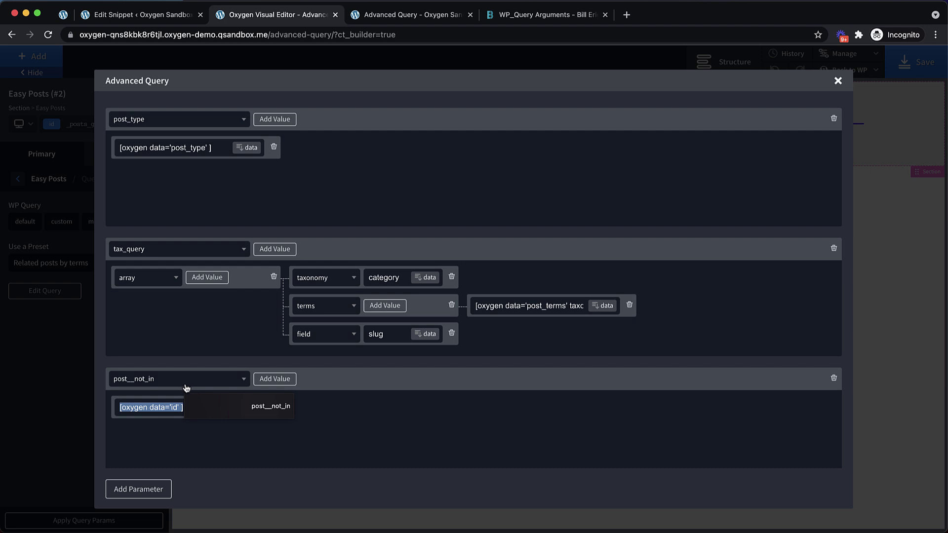
# Step: Scroll the WP_Query Arguments reference down to the Taxonomy Parameters section
pyautogui.click(525, 17)
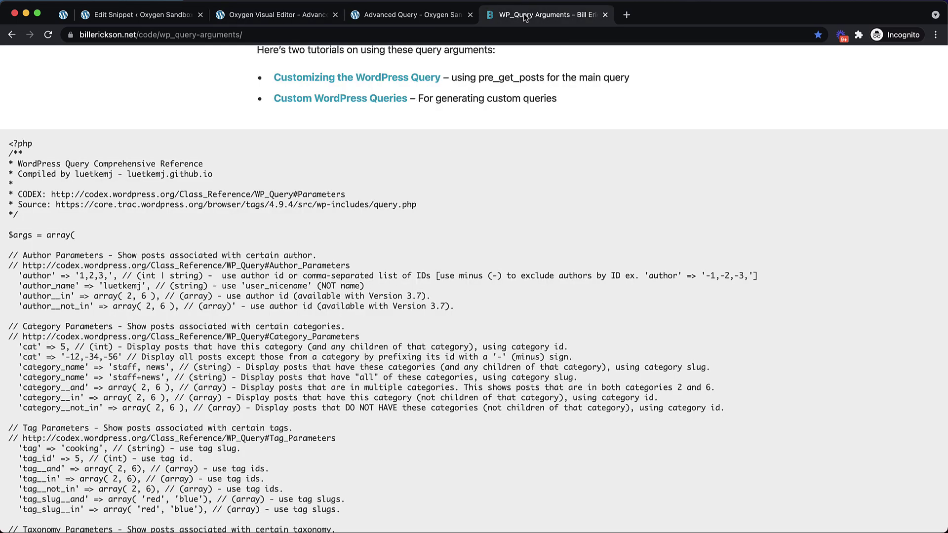
pyautogui.scroll(-2, 448, 140)
pyautogui.scroll(-5, 449, 141)
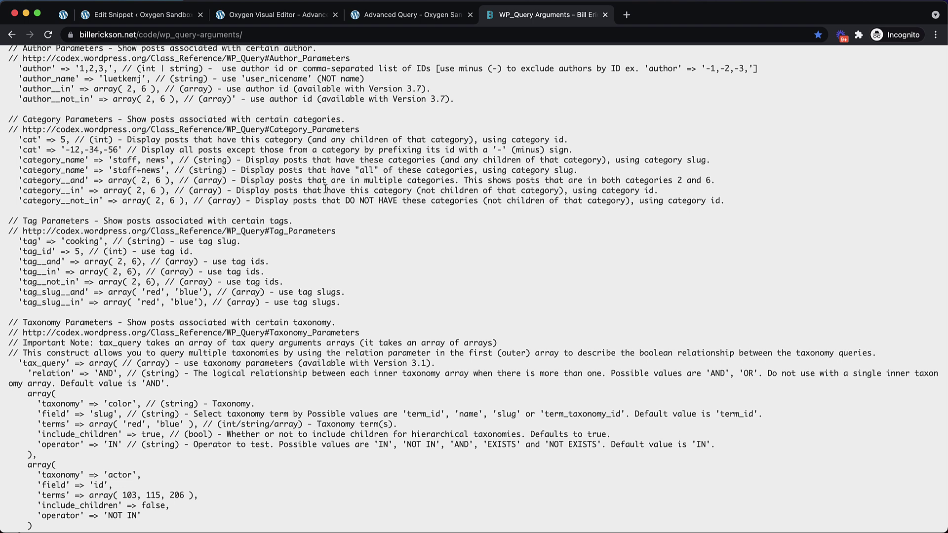
pyautogui.scroll(-4, 361, 202)
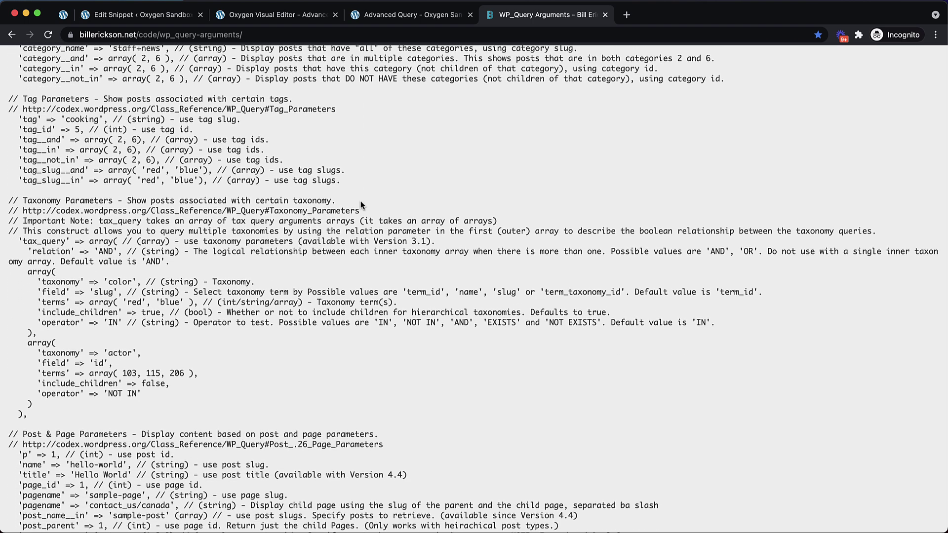
pyautogui.scroll(-4, 361, 202)
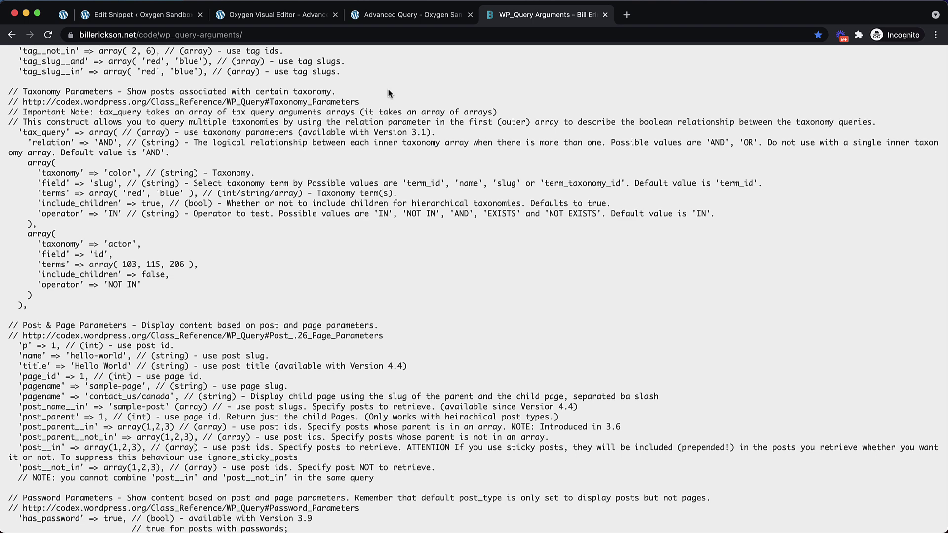
# Step: Close the builder's Advanced Query editor and view the front-end page filtered by lessthan=60000
pyautogui.click(311, 16)
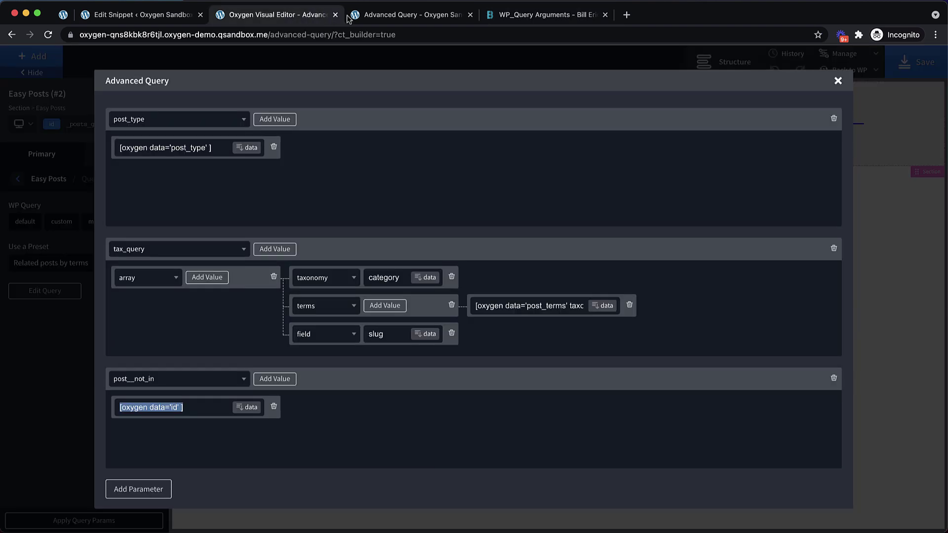
pyautogui.click(838, 80)
pyautogui.click(410, 15)
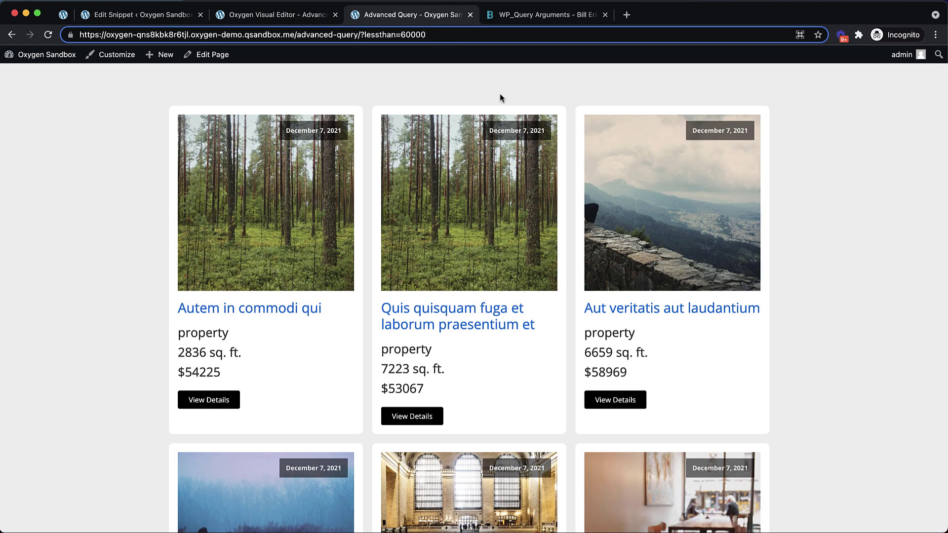